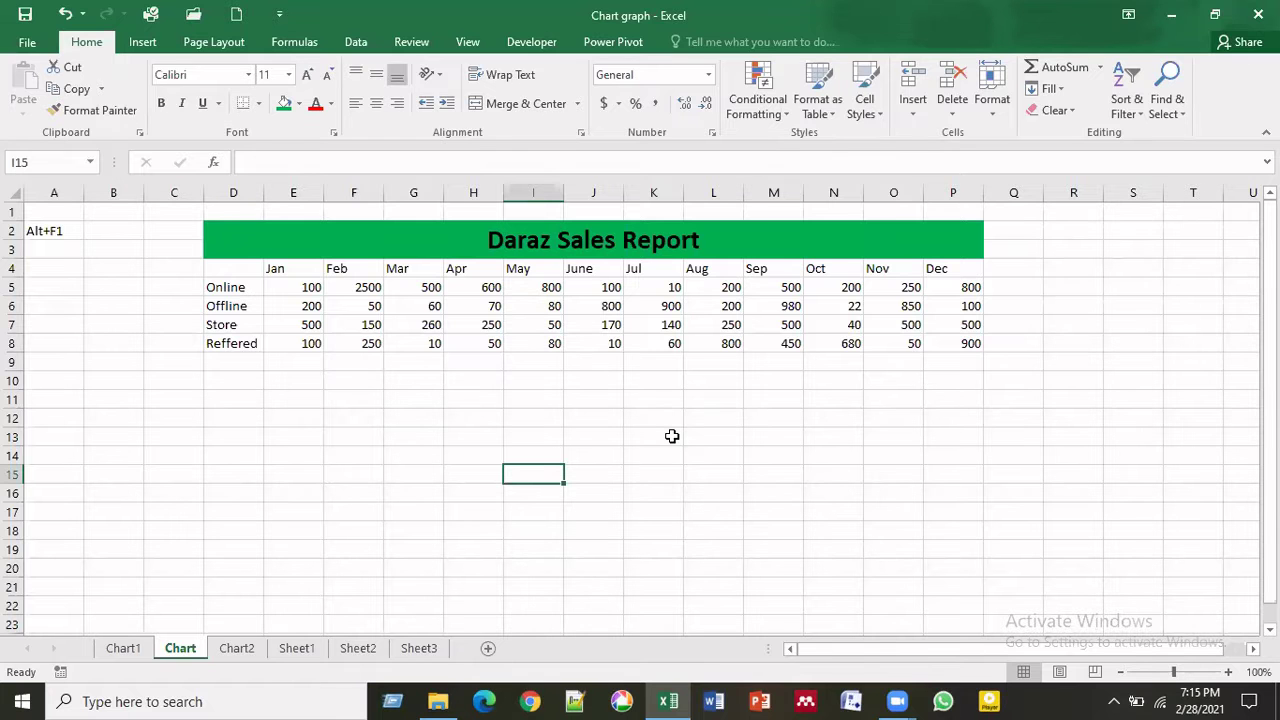
- Review the Daraz table's channel labels (Online, Offline, Reffered) and sample sales figures
{"action": "left_click", "coordinate": [449, 307]}
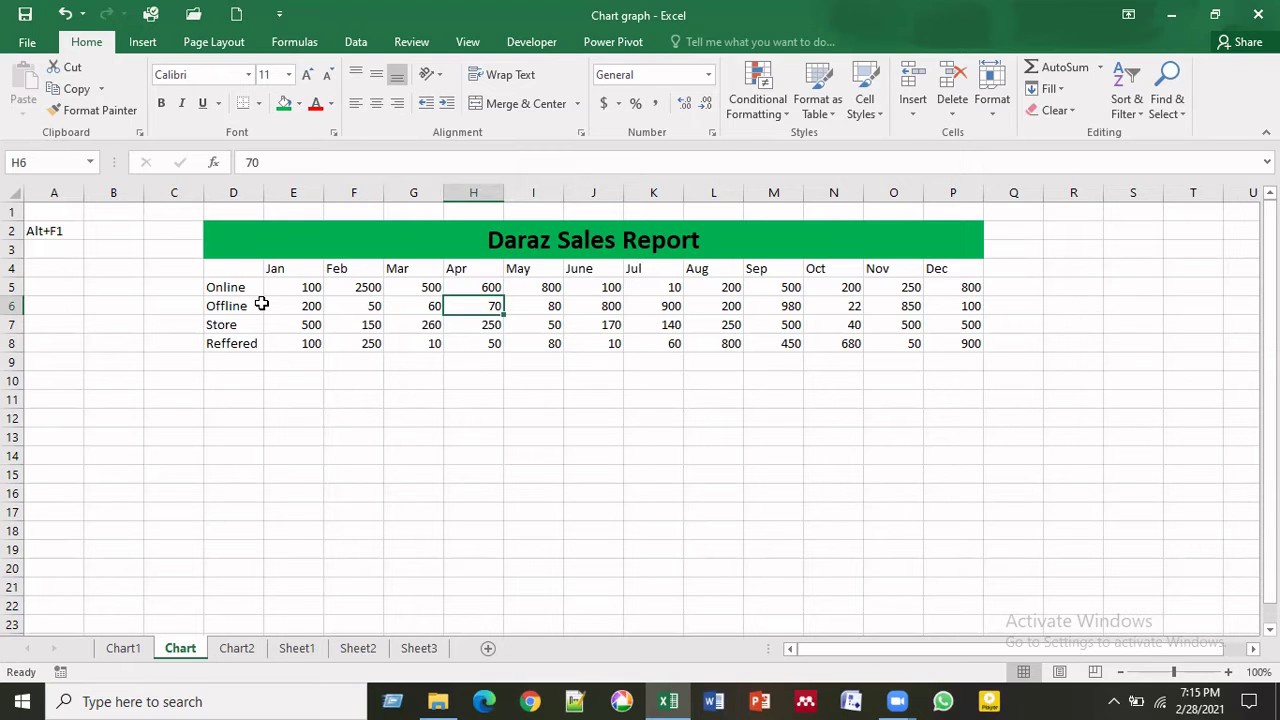
{"action": "left_click", "coordinate": [239, 289]}
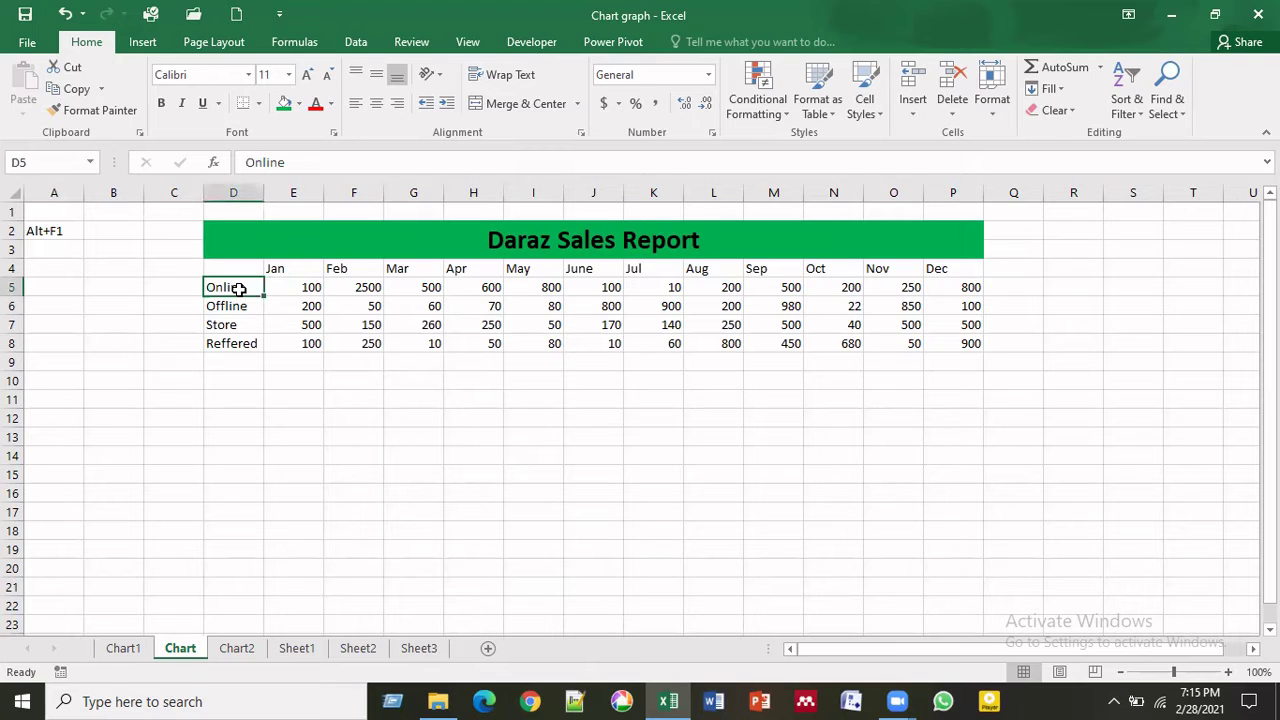
{"action": "left_click", "coordinate": [240, 307]}
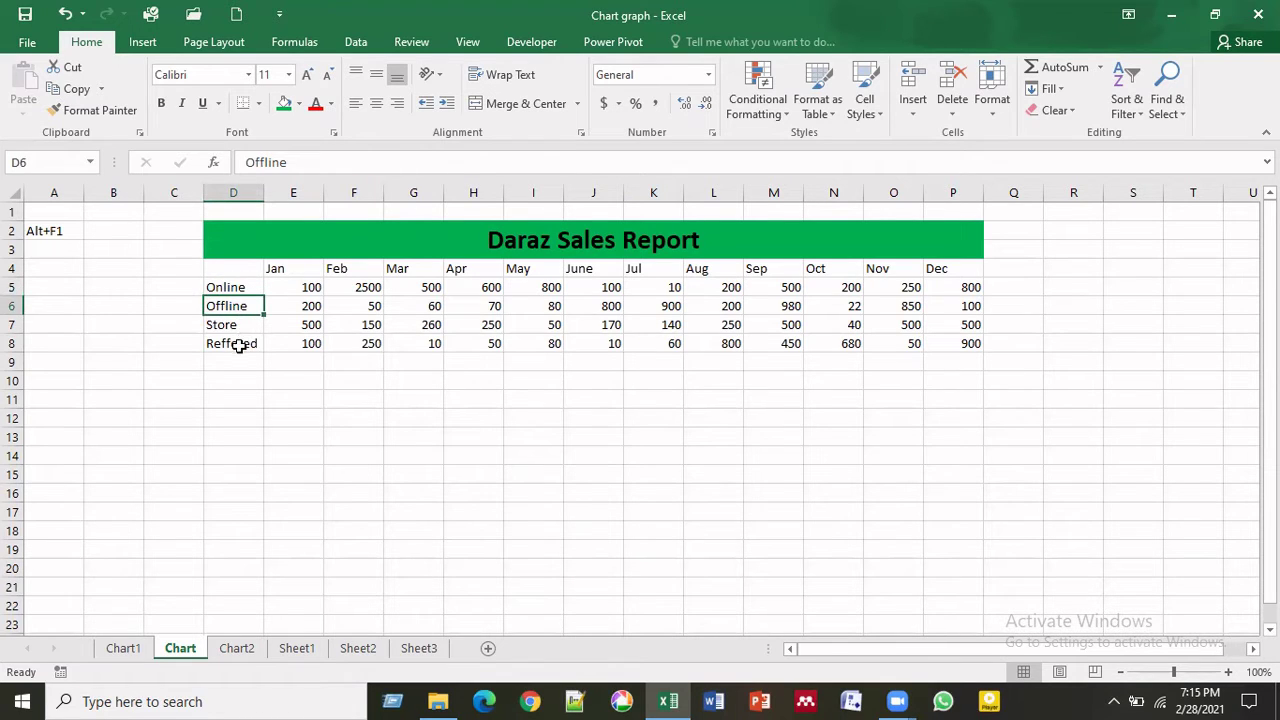
{"action": "left_click", "coordinate": [240, 346]}
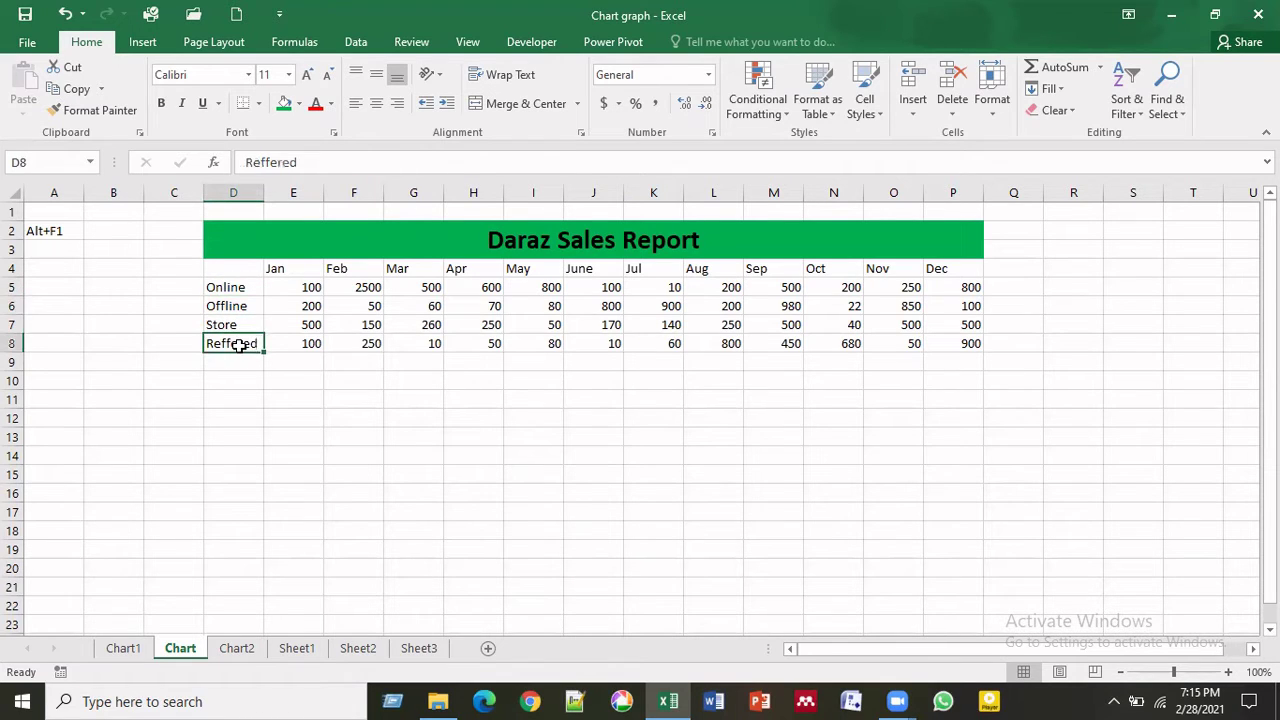
{"action": "left_click", "coordinate": [299, 329]}
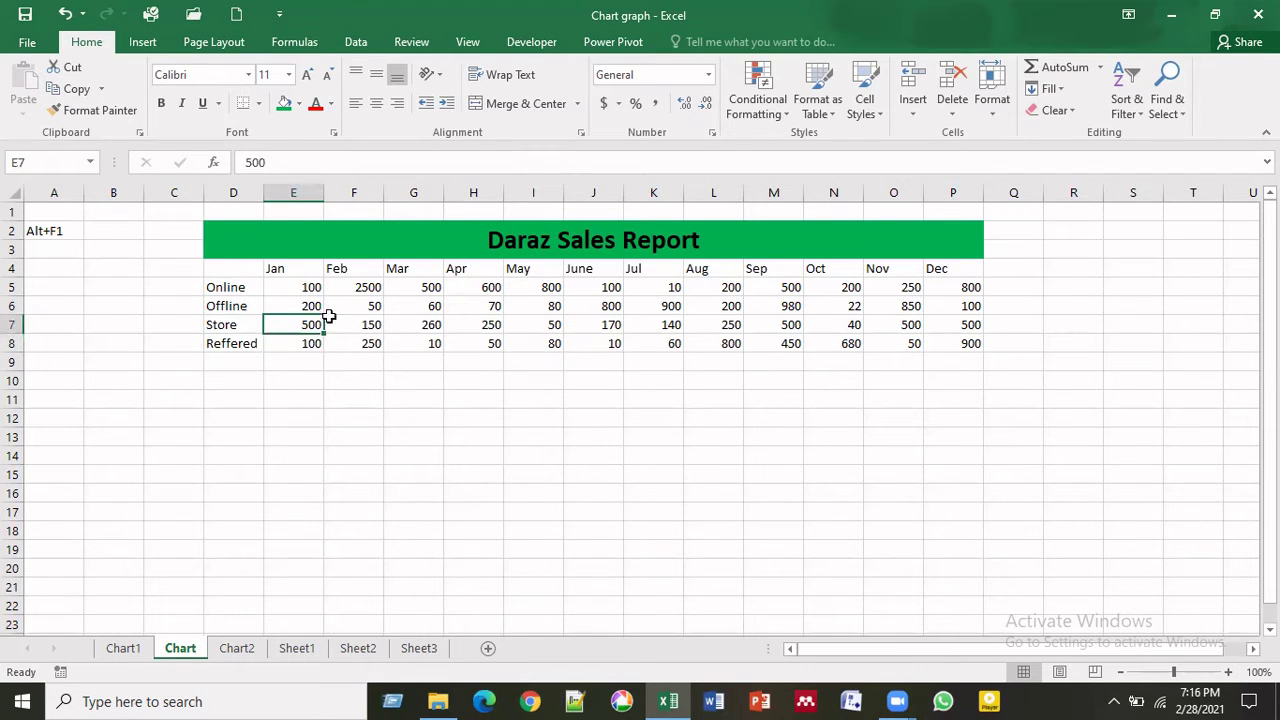
- Select the sales data block from corner cell D4 through P8
{"action": "left_click", "coordinate": [235, 273]}
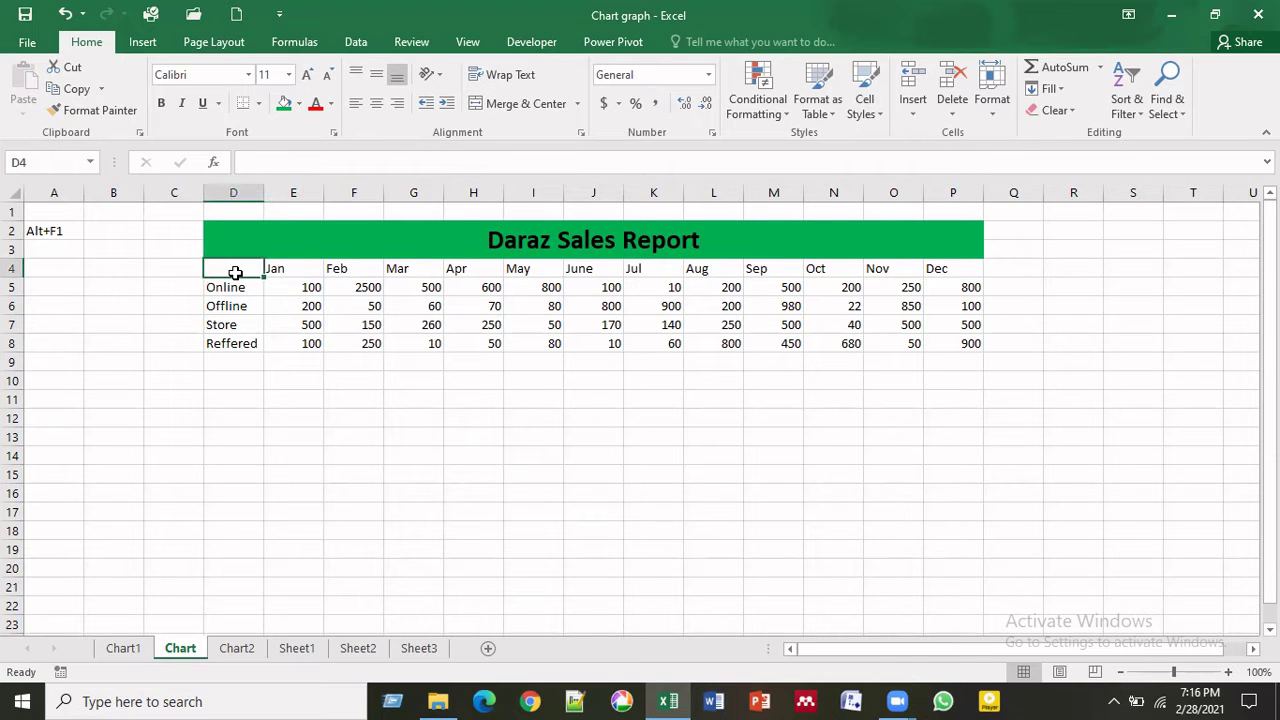
{"action": "key", "text": "ctrl+a"}
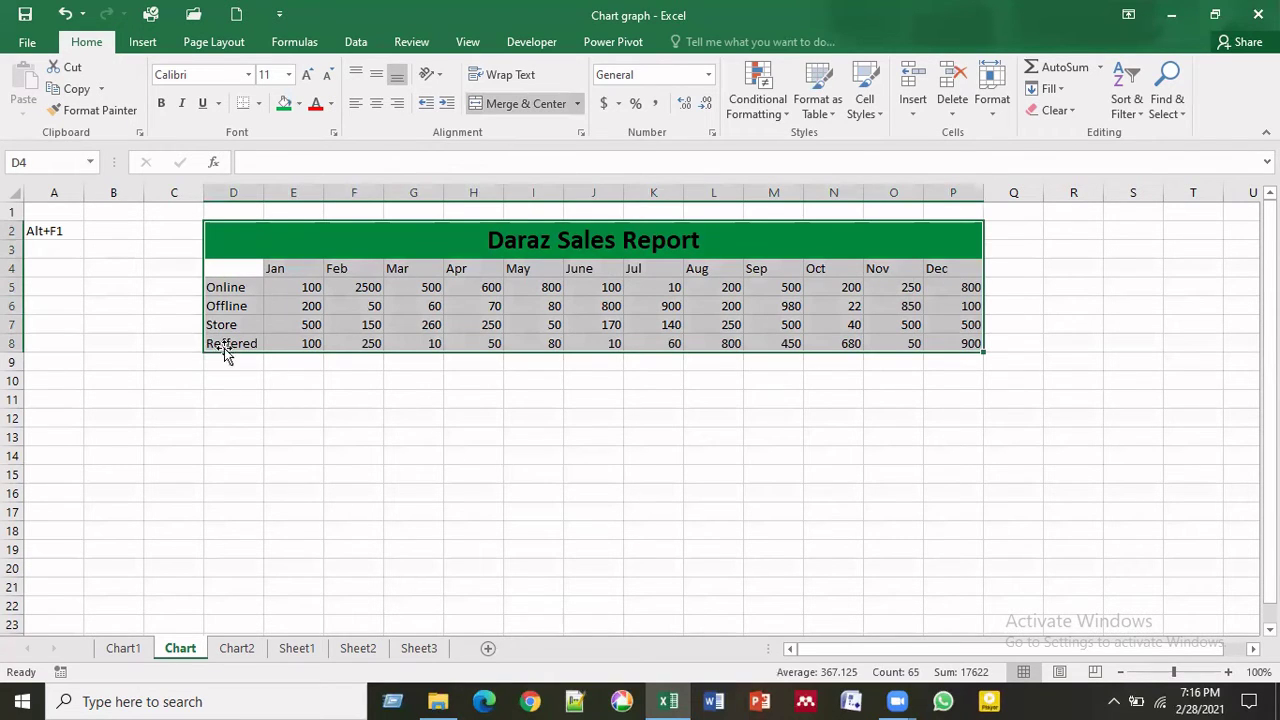
{"action": "left_click", "coordinate": [349, 340]}
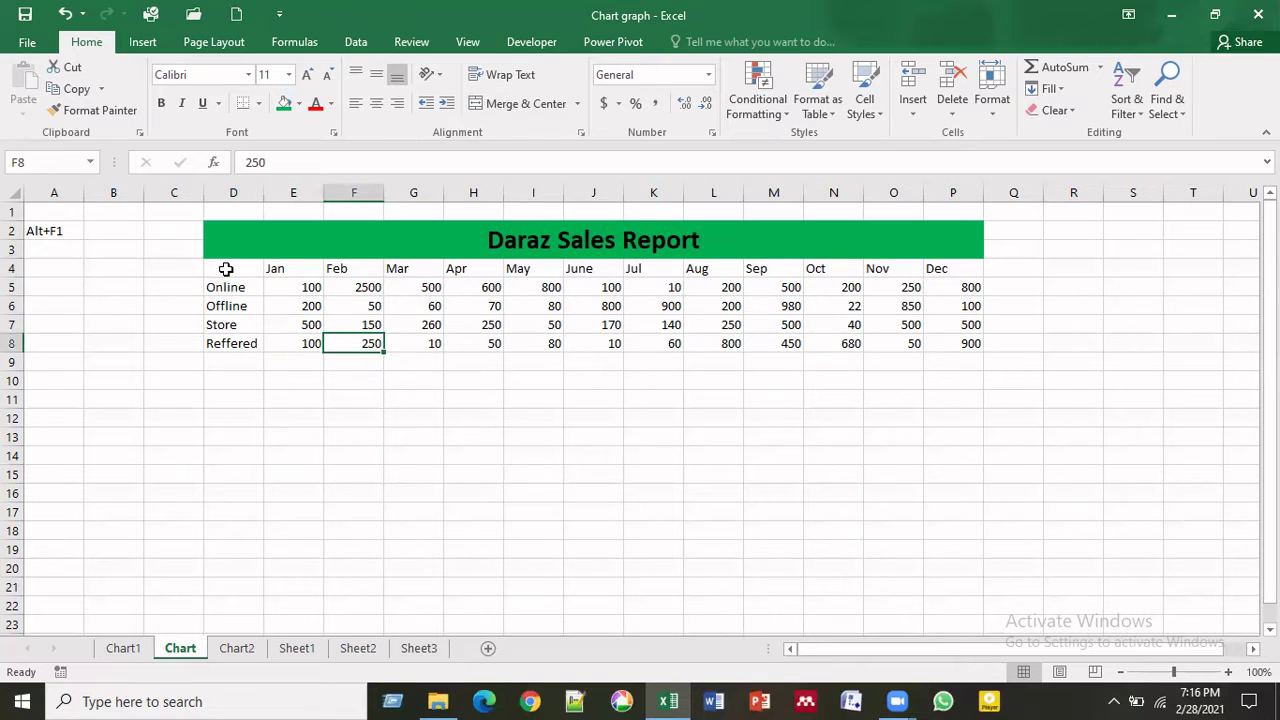
{"action": "mouse_move", "coordinate": [226, 269]}
{"action": "left_mouse_down"}
{"action": "mouse_move", "coordinate": [486, 314]}
{"action": "mouse_move", "coordinate": [944, 352]}
{"action": "left_mouse_up"}
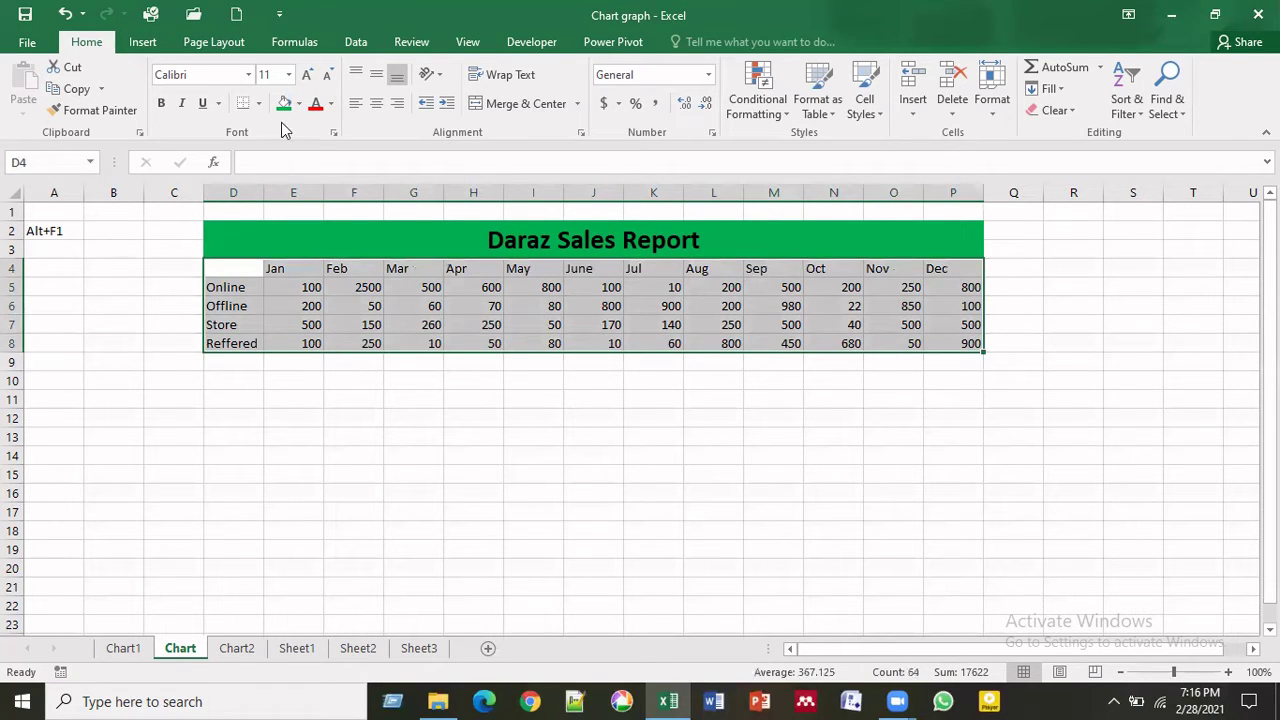
{"action": "left_click", "coordinate": [142, 45]}
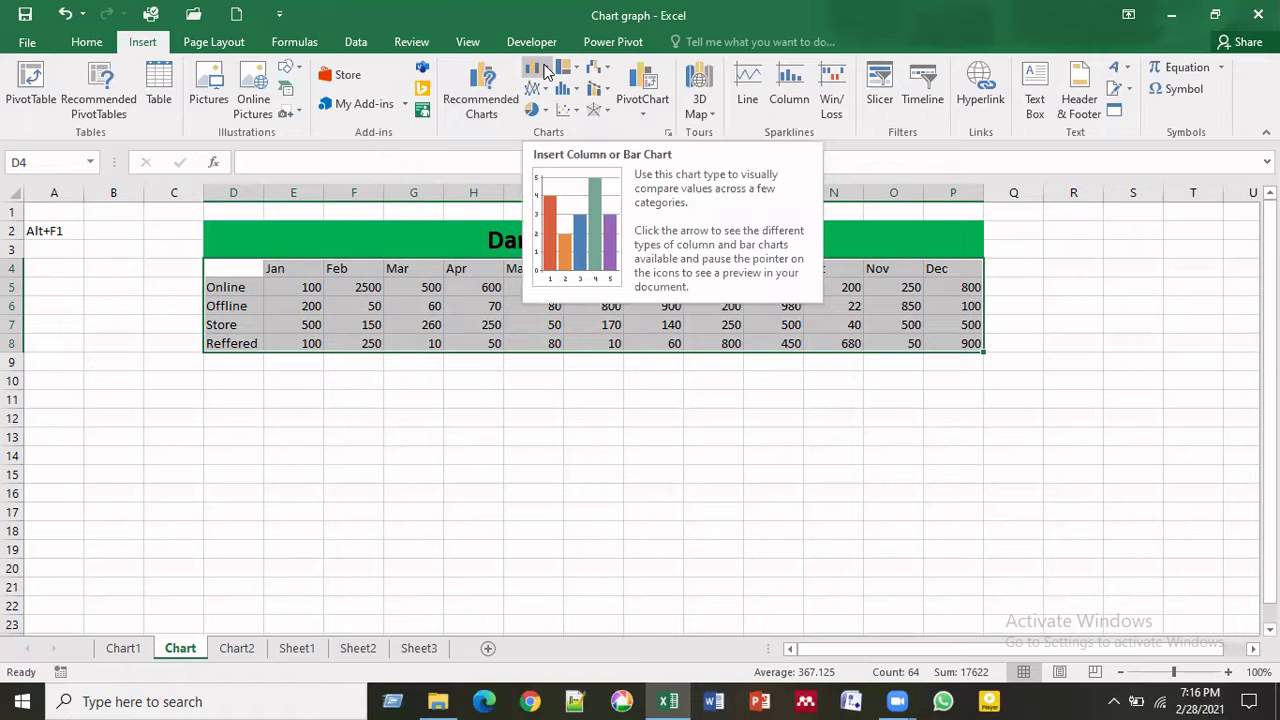
{"action": "left_click", "coordinate": [546, 70]}
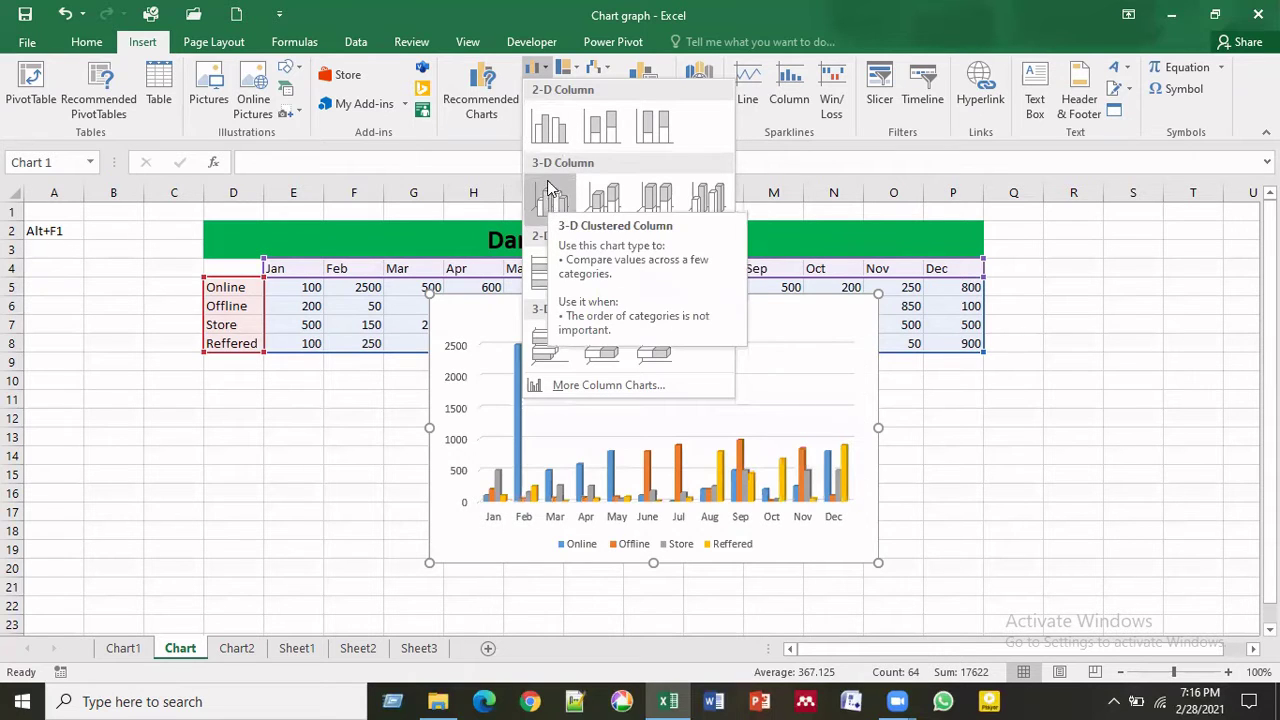
{"action": "left_click", "coordinate": [557, 143]}
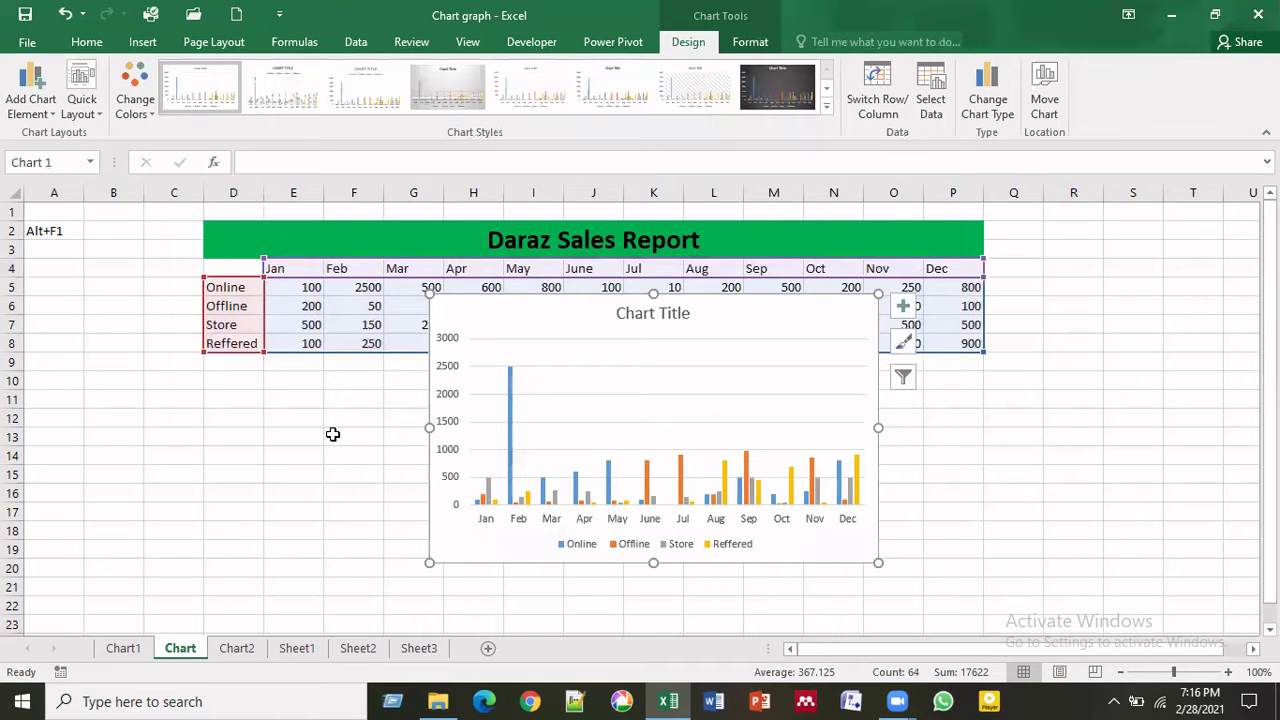
{"action": "key", "text": "Delete"}
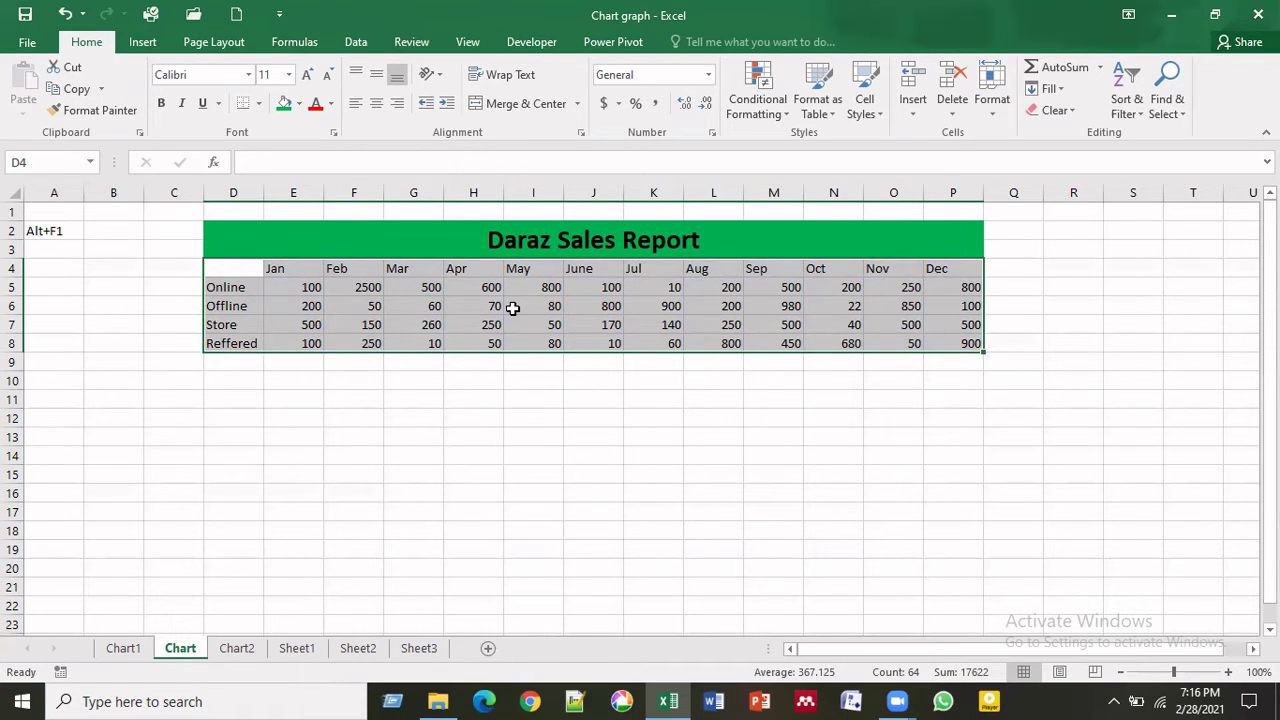
- Insert a default clustered column chart of the selected sales data with Alt+F1
{"action": "key", "text": "alt+F1"}
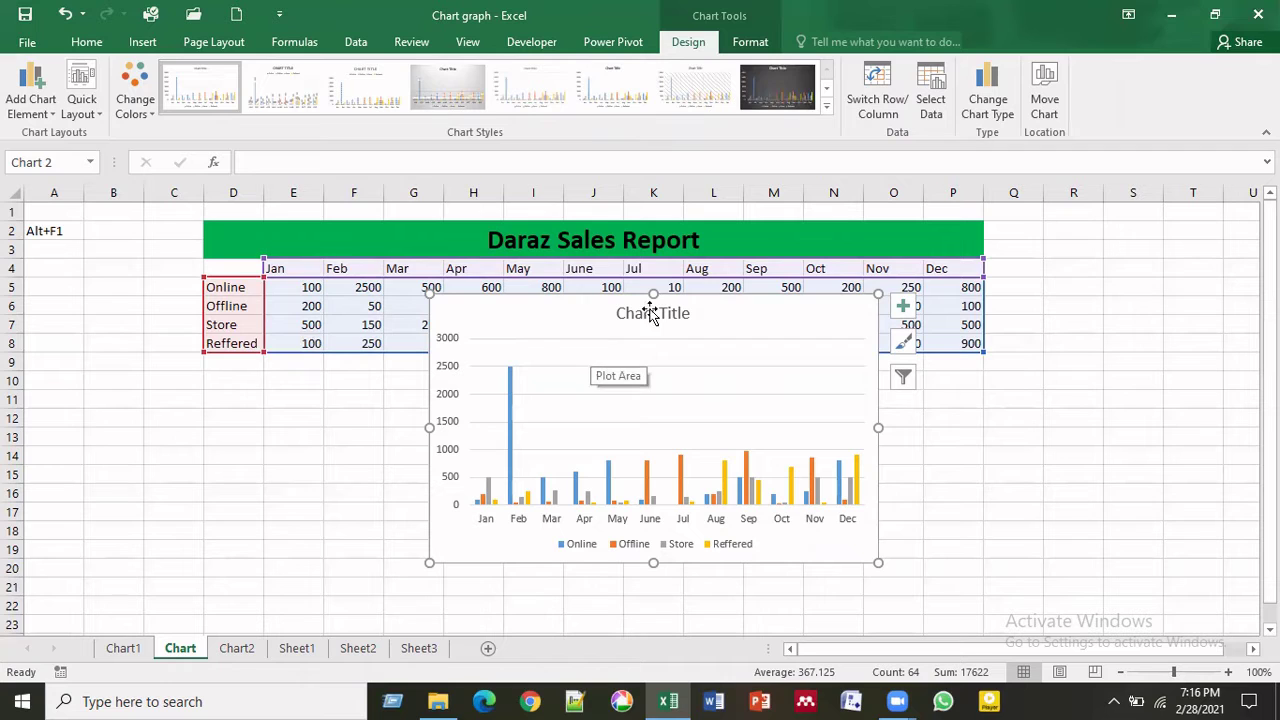
{"action": "left_click", "coordinate": [331, 415]}
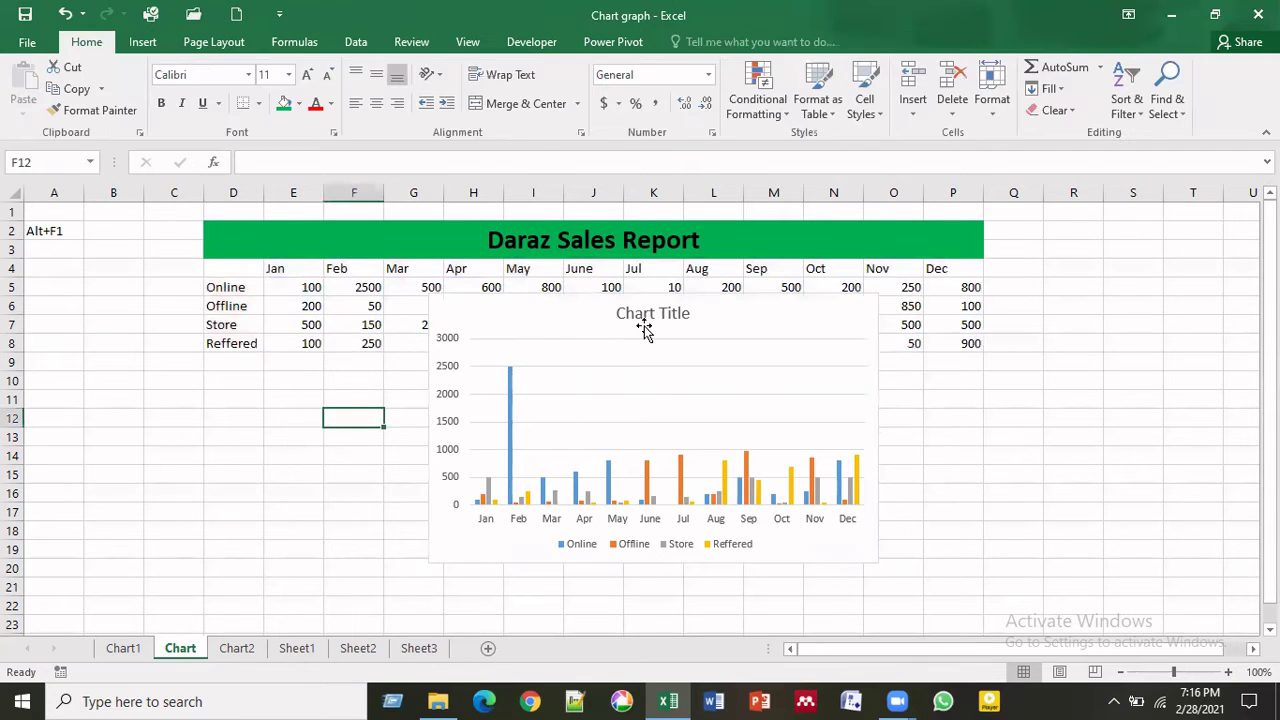
{"action": "left_click", "coordinate": [645, 330]}
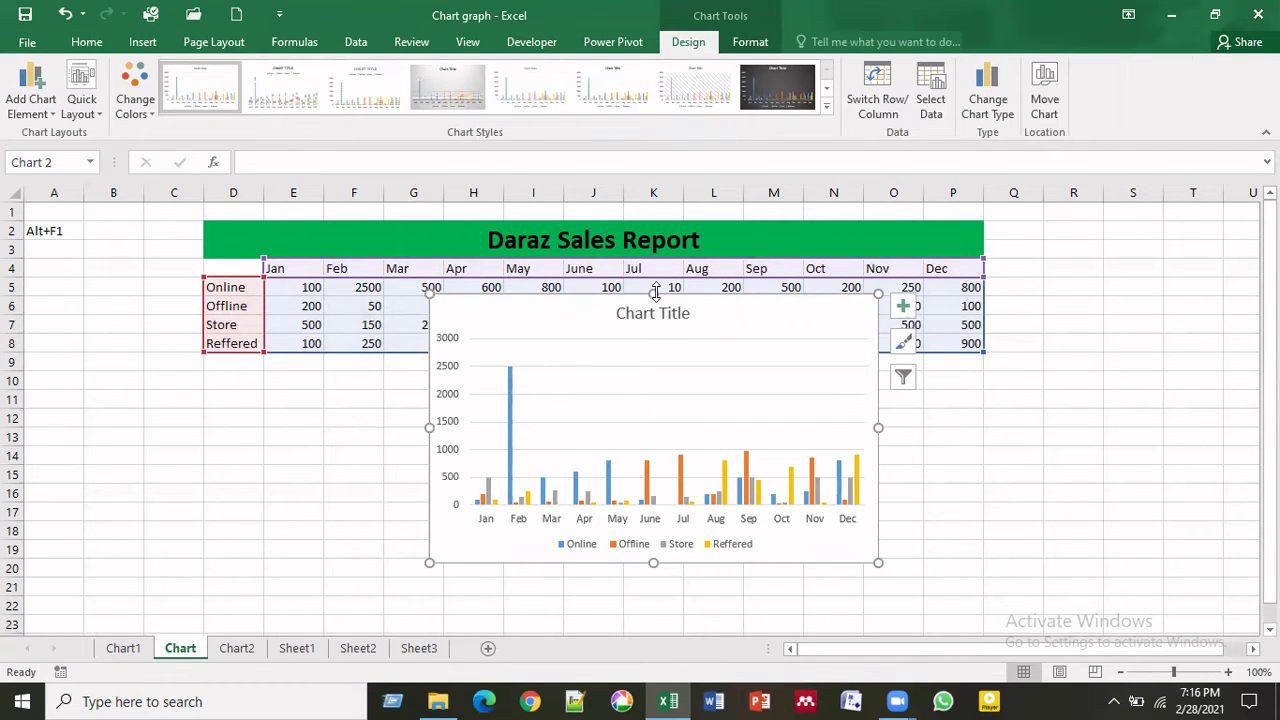
- Enlarge the chart over the table by stretching its top, left and right edges
{"action": "left_click_drag", "start_coordinate": [655, 290], "coordinate": [655, 264]}
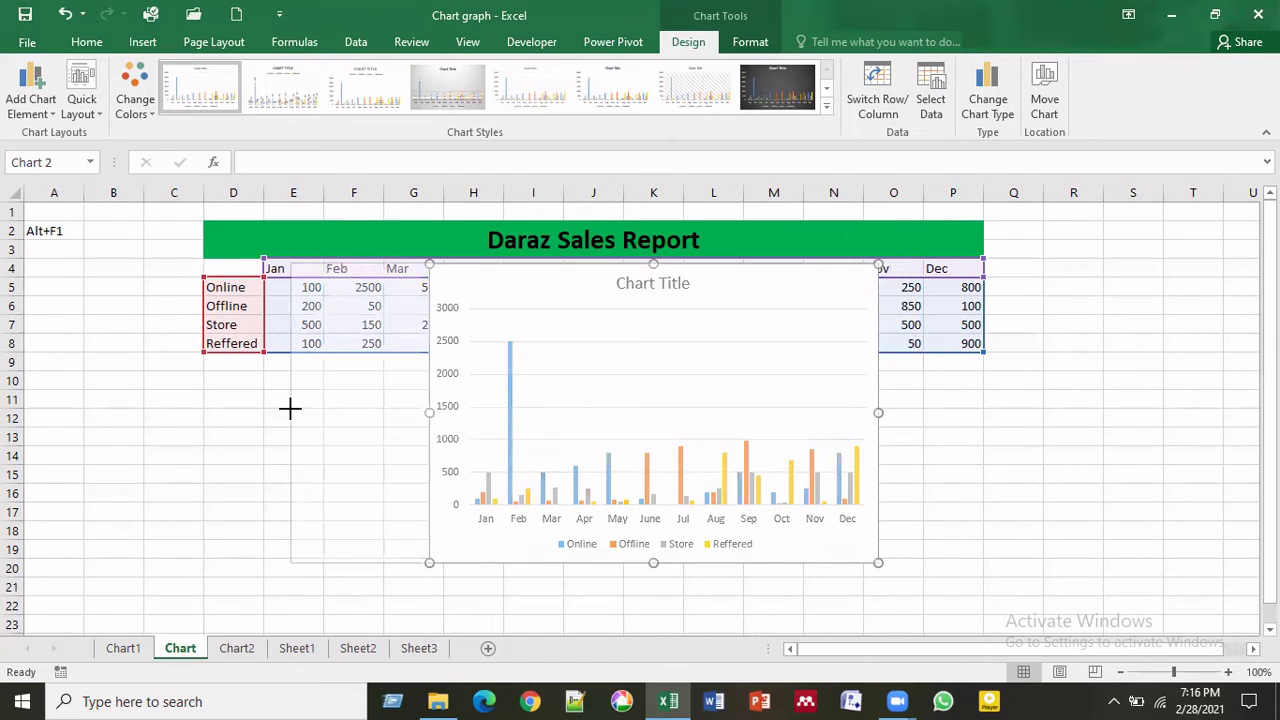
{"action": "left_click_drag", "start_coordinate": [289, 408], "coordinate": [291, 410]}
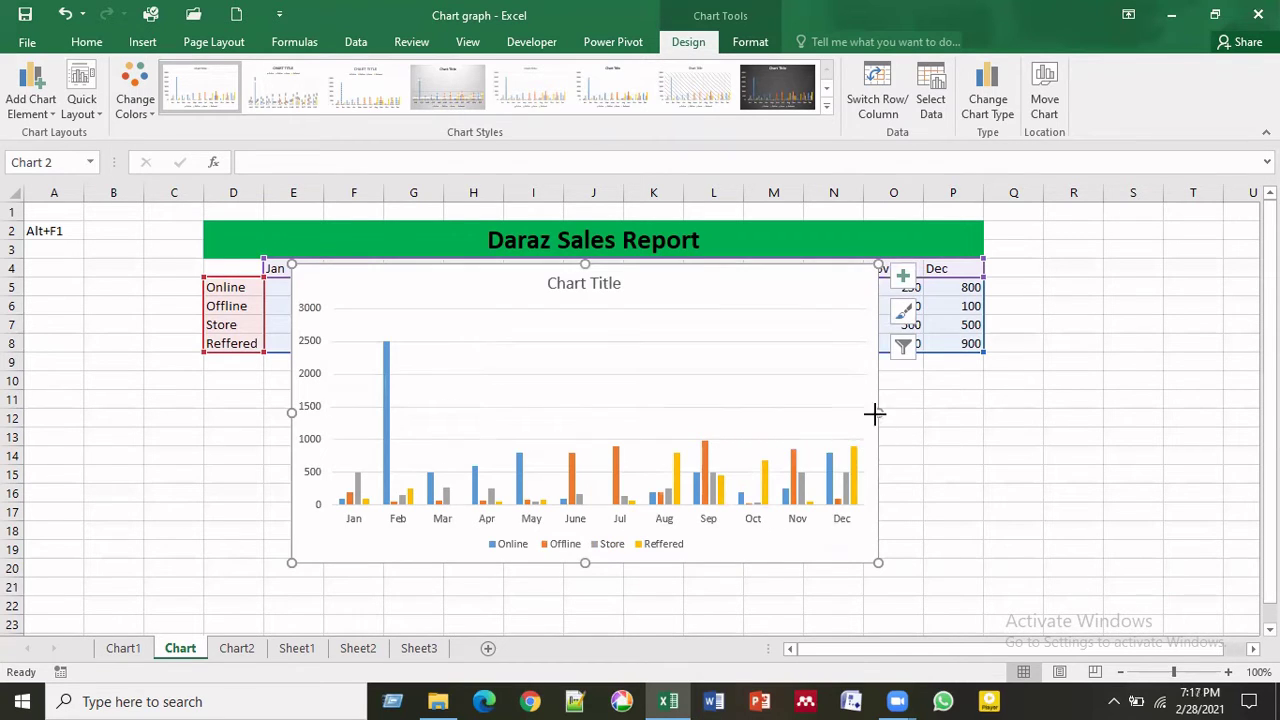
{"action": "left_click_drag", "start_coordinate": [875, 414], "coordinate": [902, 412]}
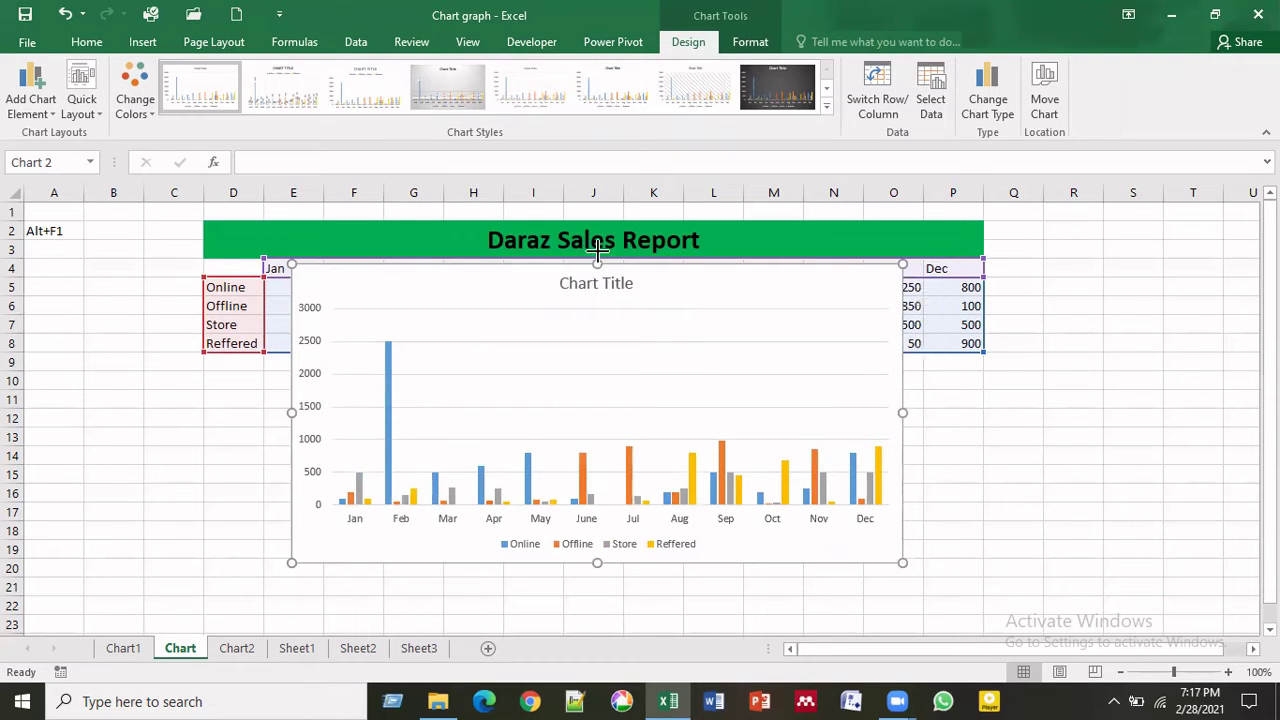
{"action": "left_click_drag", "start_coordinate": [597, 266], "coordinate": [597, 246]}
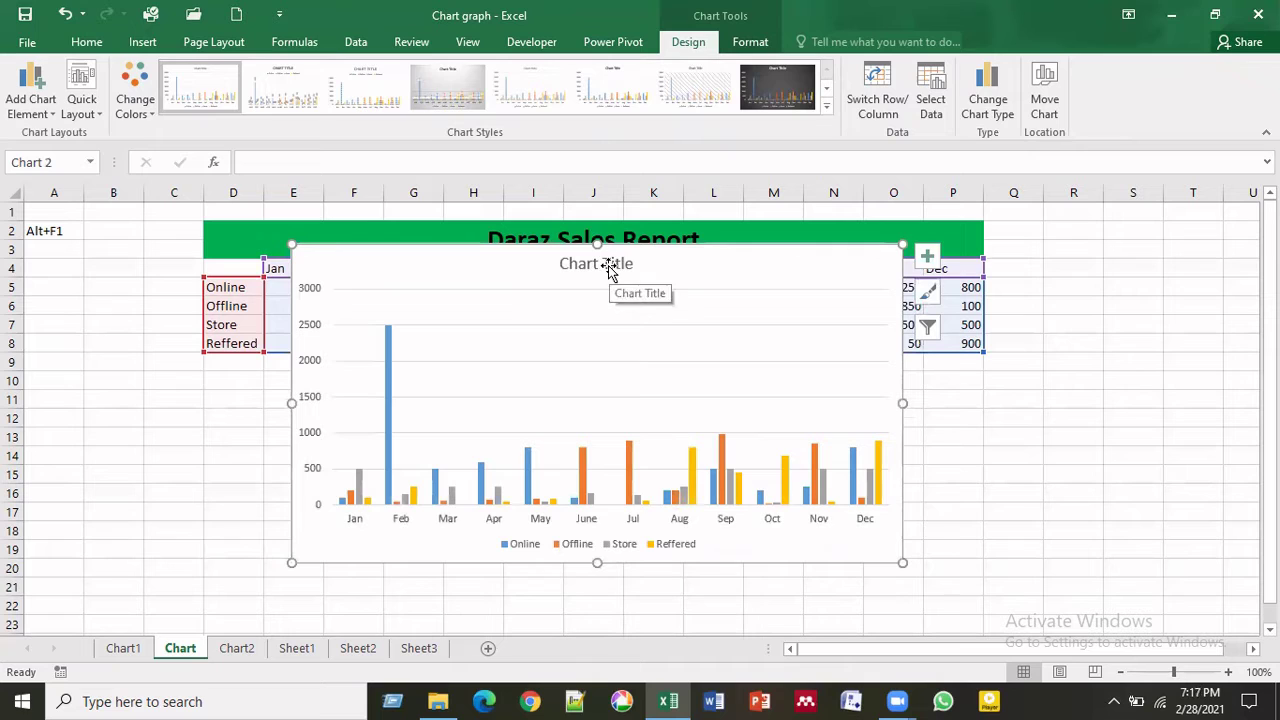
- Replace the placeholder 'Chart Title' with 'Sales Report'
{"action": "left_click", "coordinate": [610, 268]}
{"action": "double_click", "coordinate": [611, 266]}
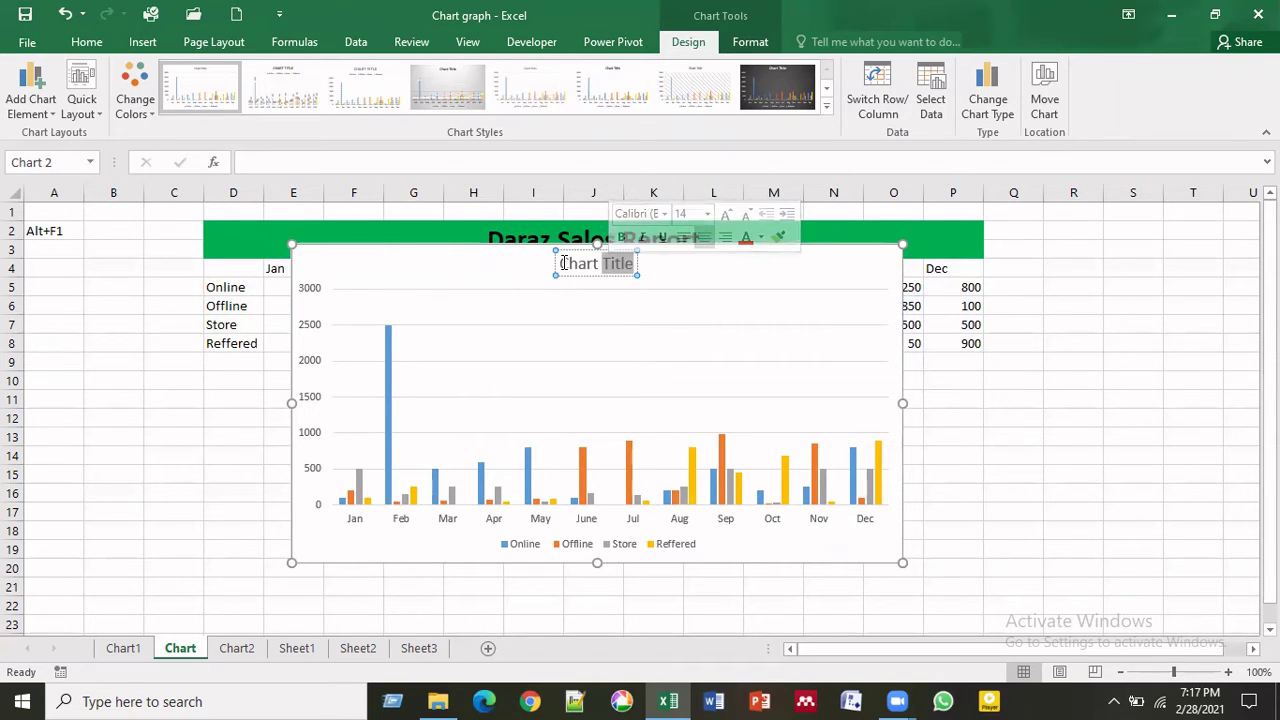
{"action": "double_click", "coordinate": [563, 266]}
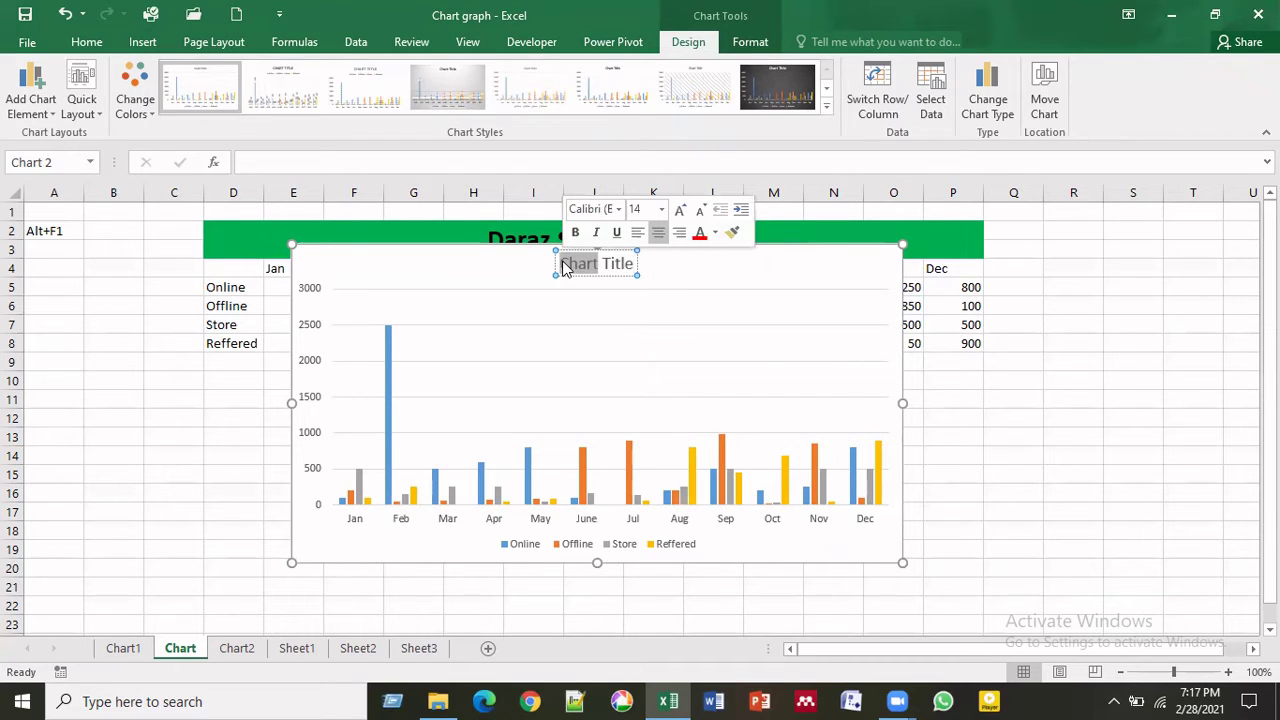
{"action": "type", "text": "Sales"}
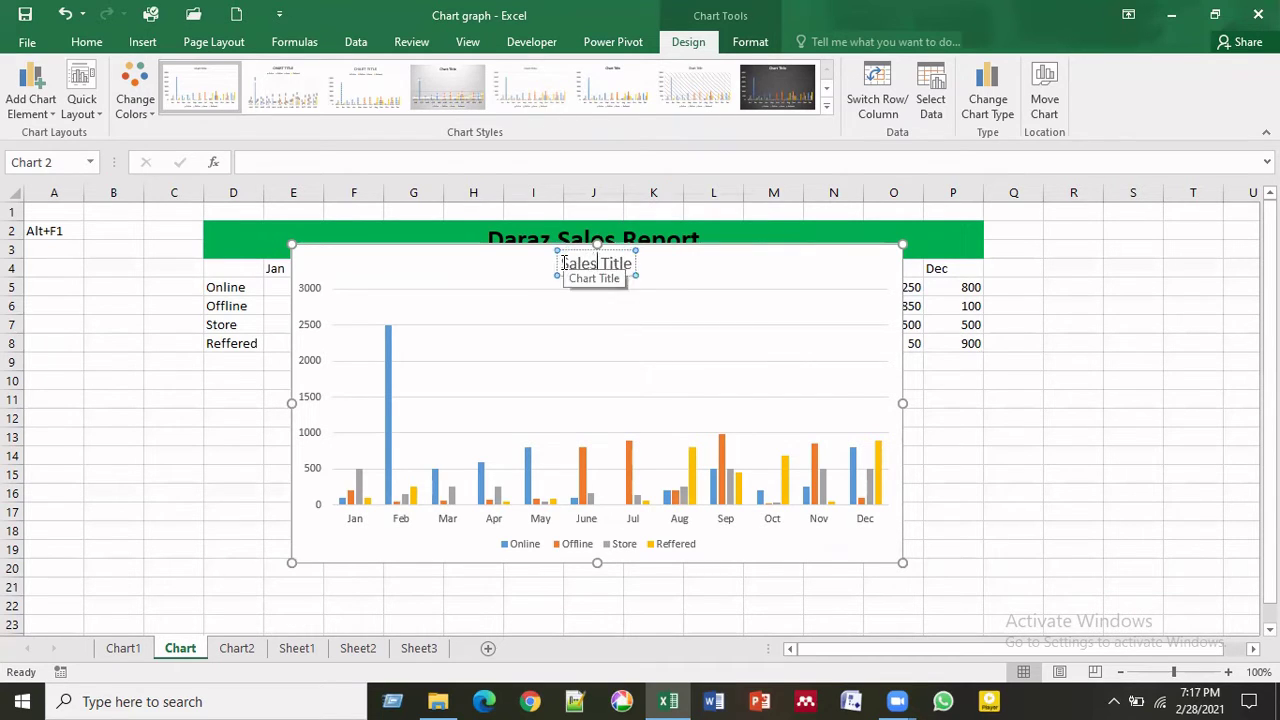
{"action": "type", "text": " Repo "}
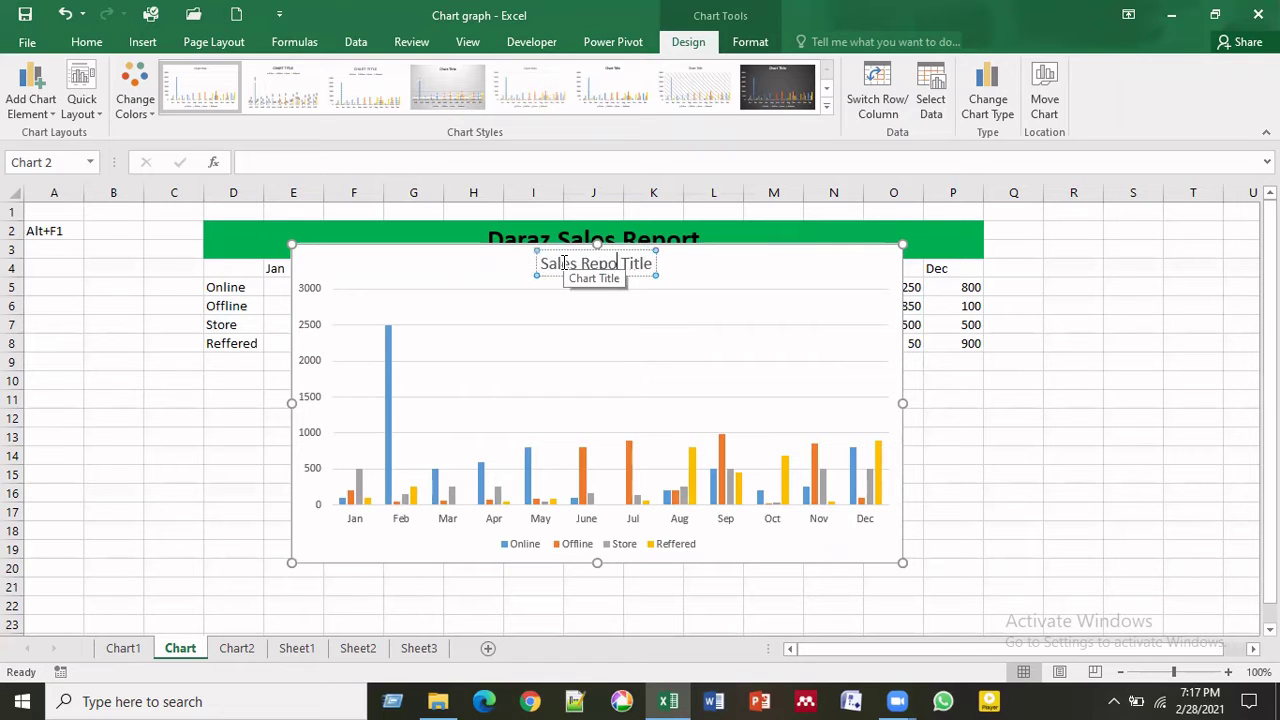
{"action": "type", "text": "rt"}
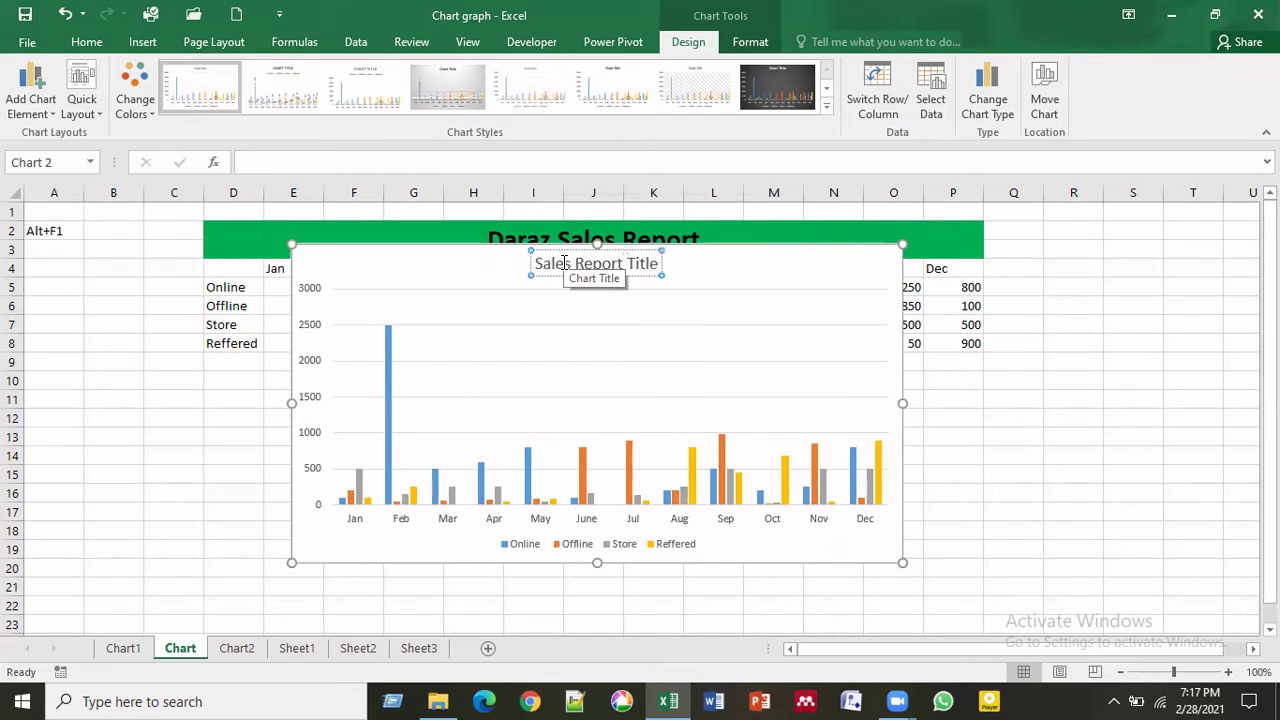
{"action": "key", "text": "Delete"}
{"action": "key", "text": "Delete"}
{"action": "key", "text": "Delete"}
{"action": "key", "text": "Delete"}
{"action": "key", "text": "Delete"}
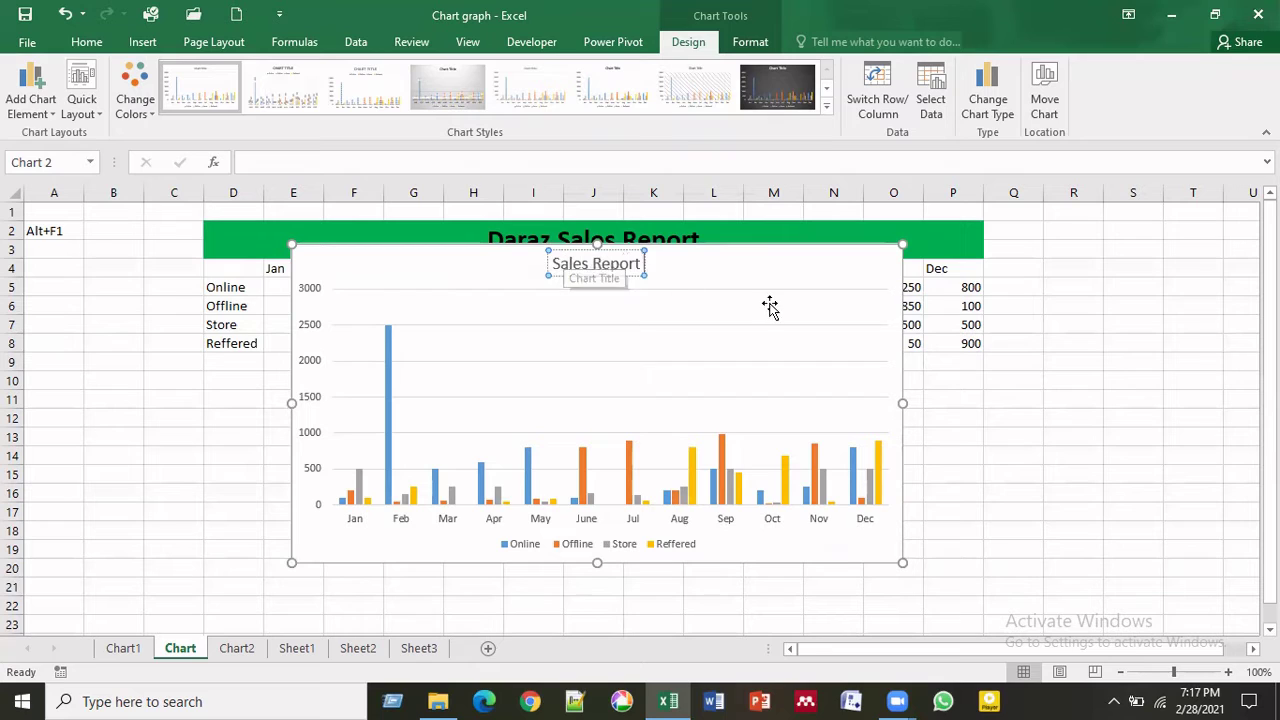
{"action": "left_click", "coordinate": [769, 306]}
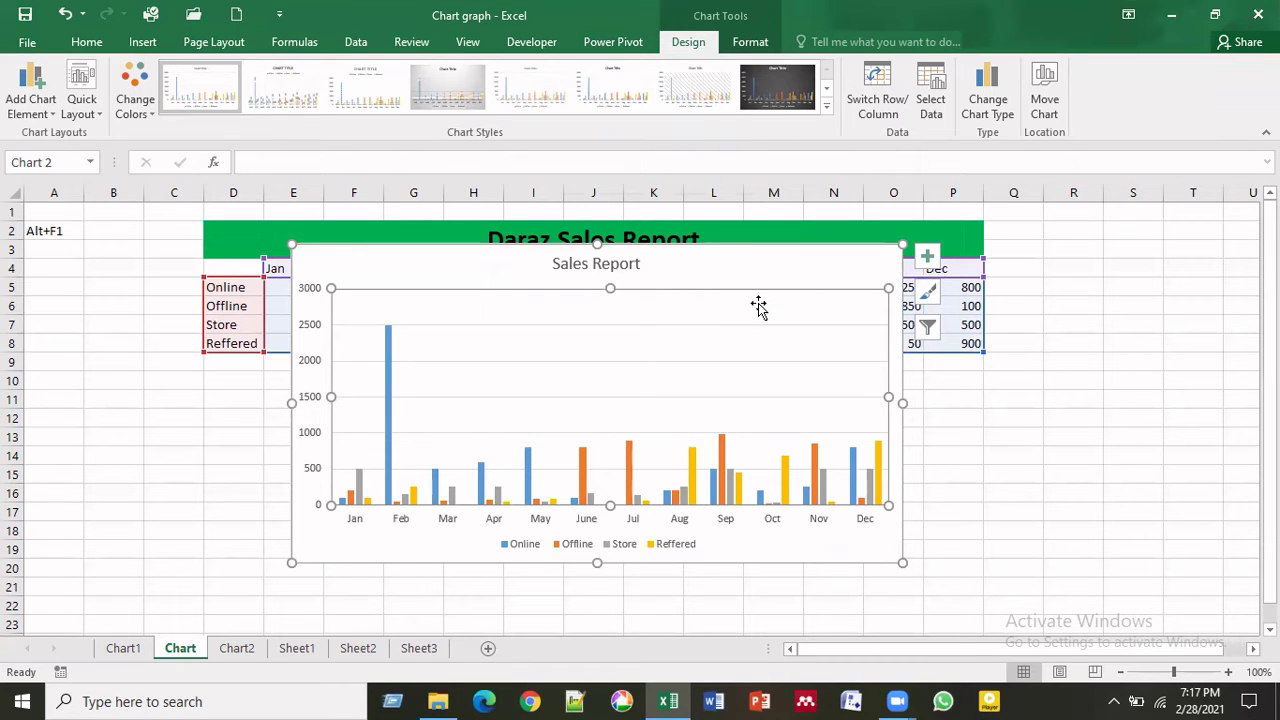
- Turn off the horizontal gridlines and turn on data labels for every column
{"action": "left_click", "coordinate": [926, 258]}
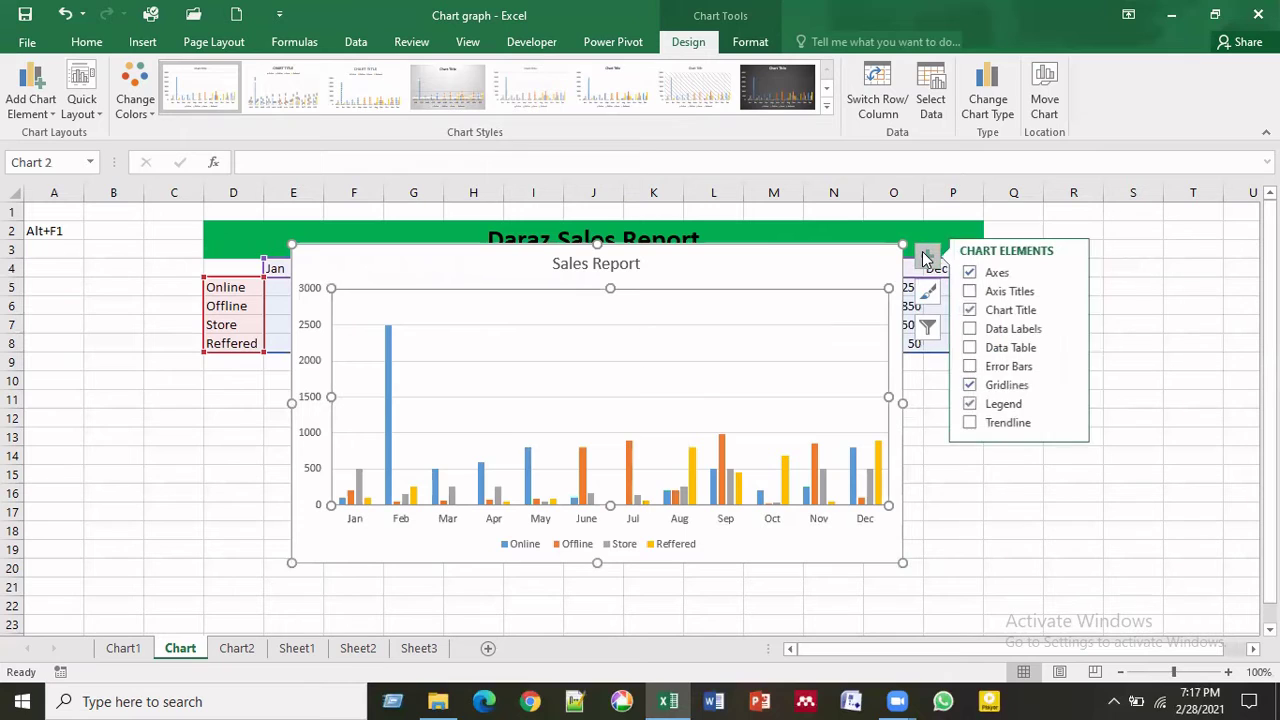
{"action": "left_click", "coordinate": [974, 385]}
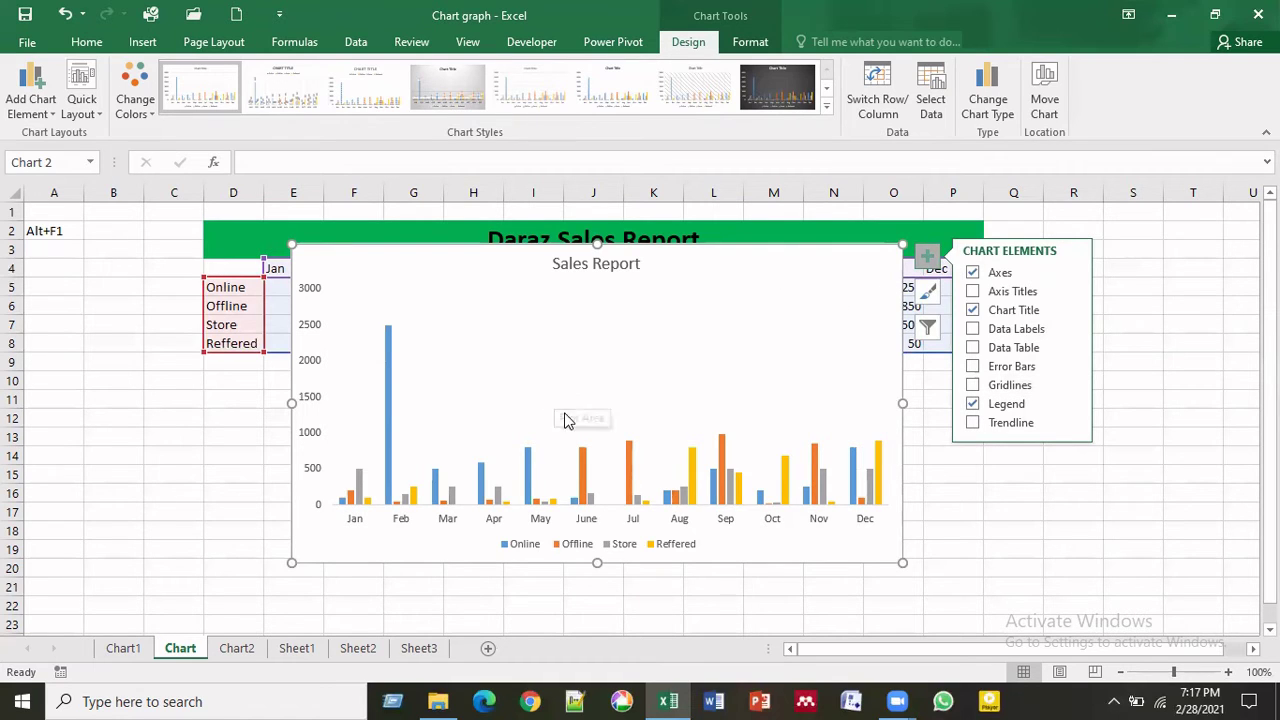
{"action": "left_click", "coordinate": [972, 291]}
{"action": "left_click", "coordinate": [1013, 337]}
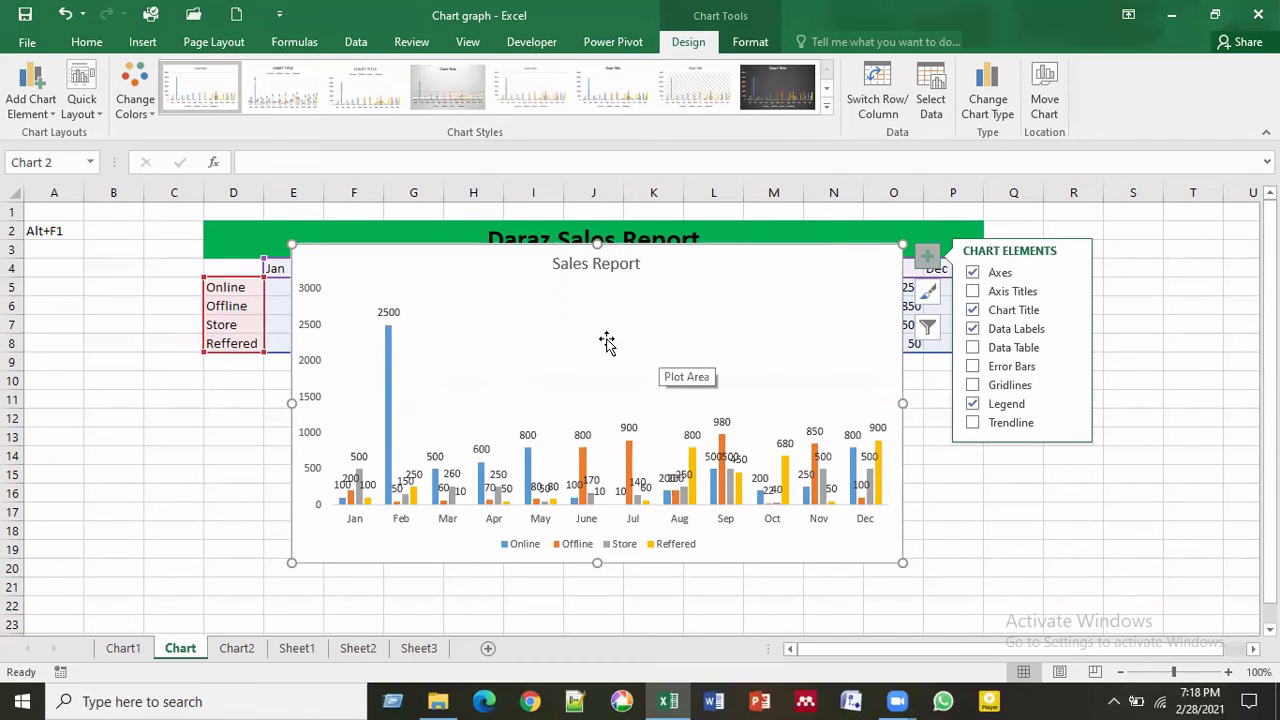
- Apply the dark charcoal chart style with bold white title to the Sales Report chart
{"action": "left_click", "coordinate": [717, 292]}
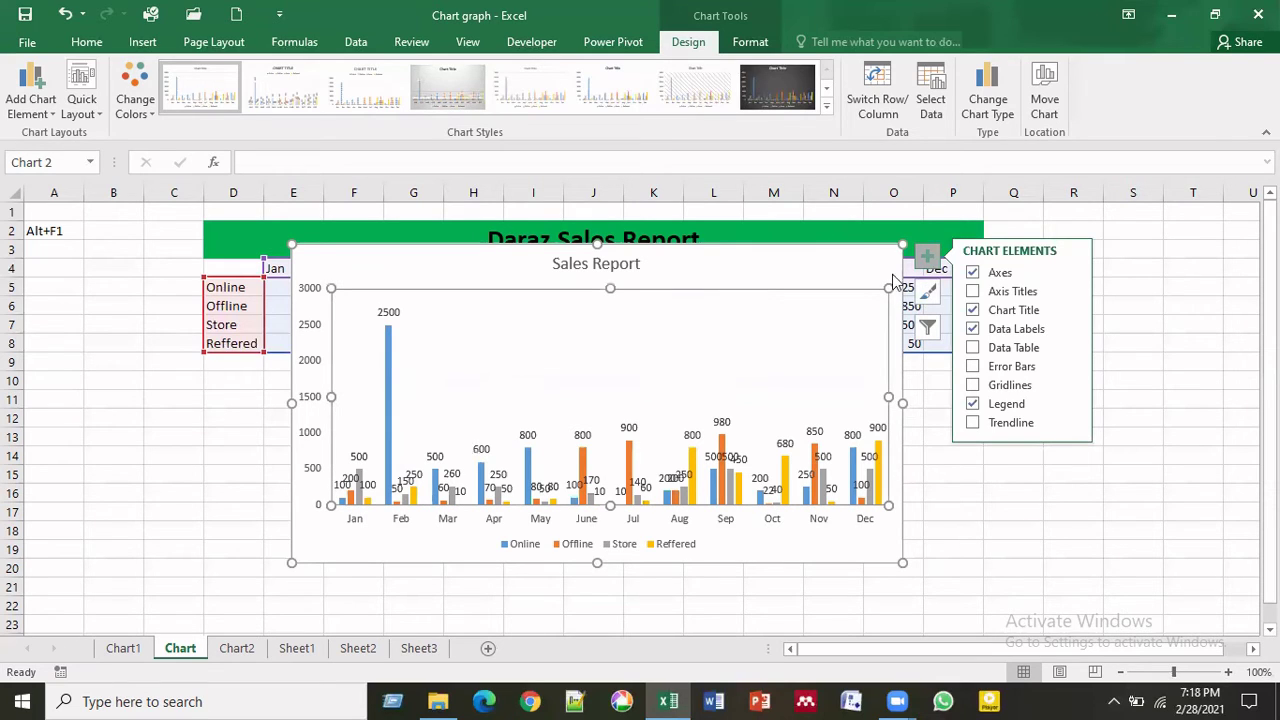
{"action": "left_click", "coordinate": [697, 92]}
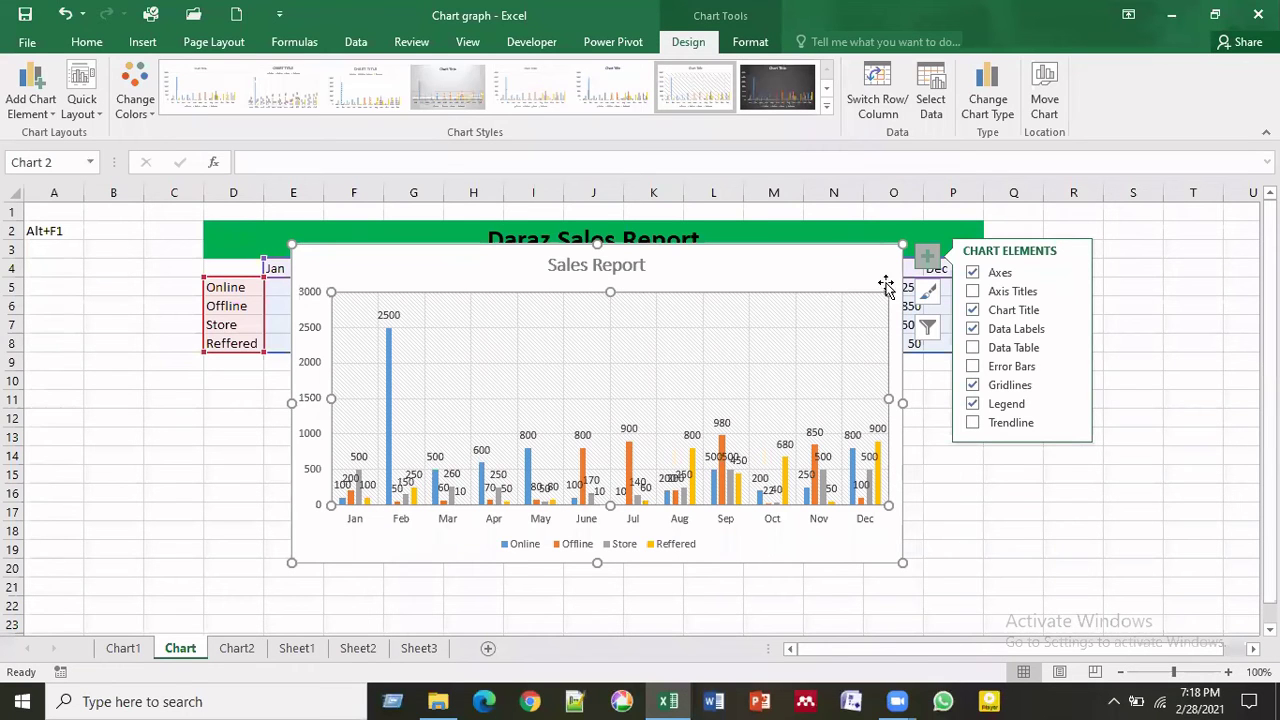
{"action": "left_click", "coordinate": [924, 298]}
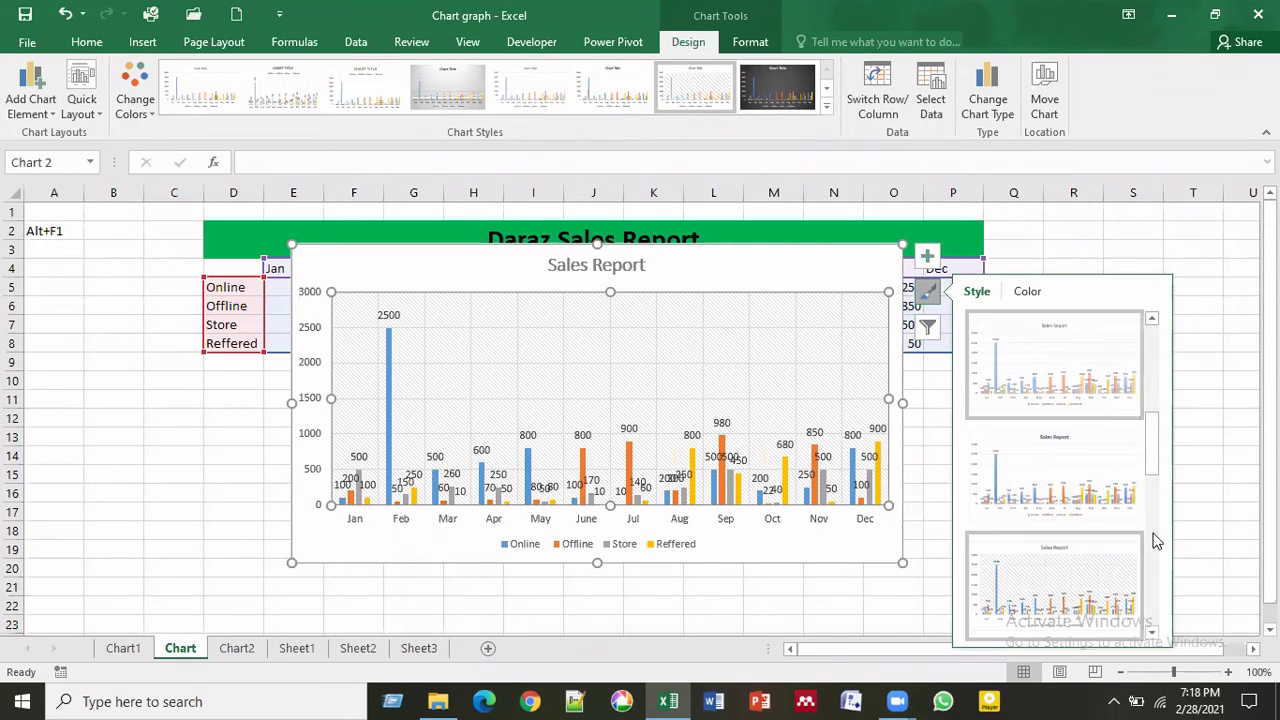
{"action": "scroll", "coordinate": [1155, 636], "scroll_direction": "down", "scroll_amount": 1}
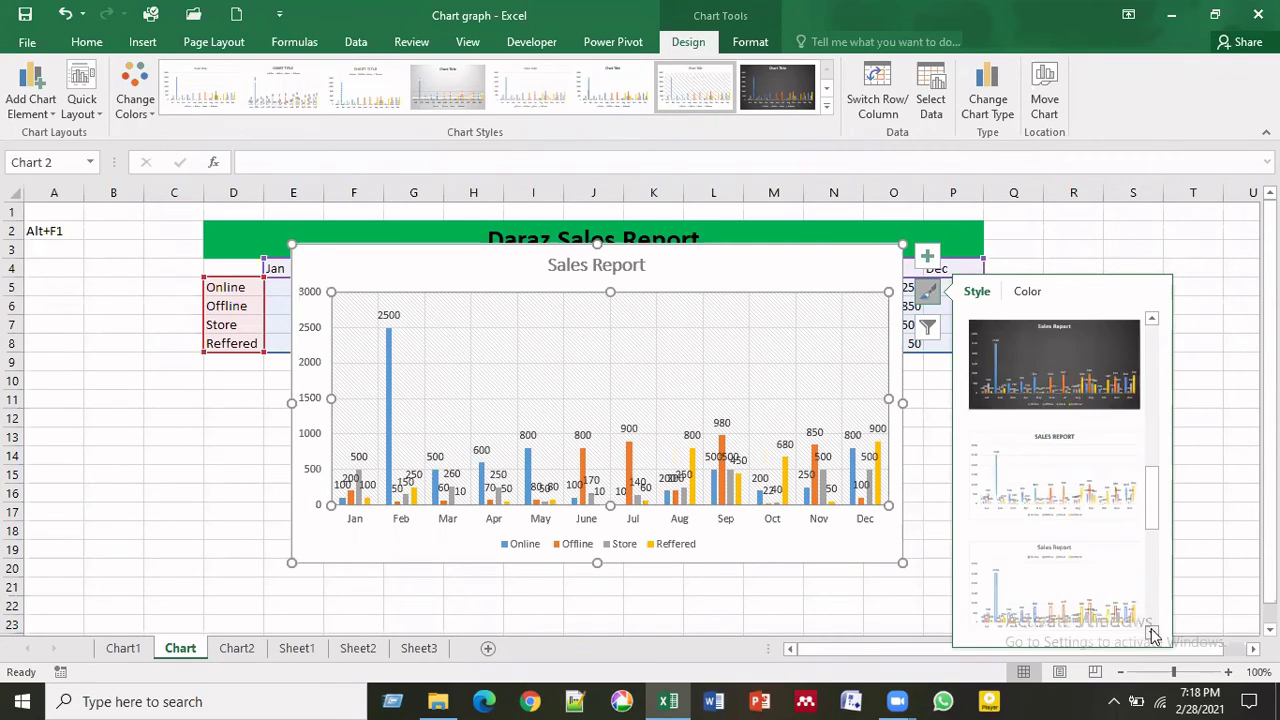
{"action": "scroll", "coordinate": [1150, 630], "scroll_direction": "down", "scroll_amount": 1}
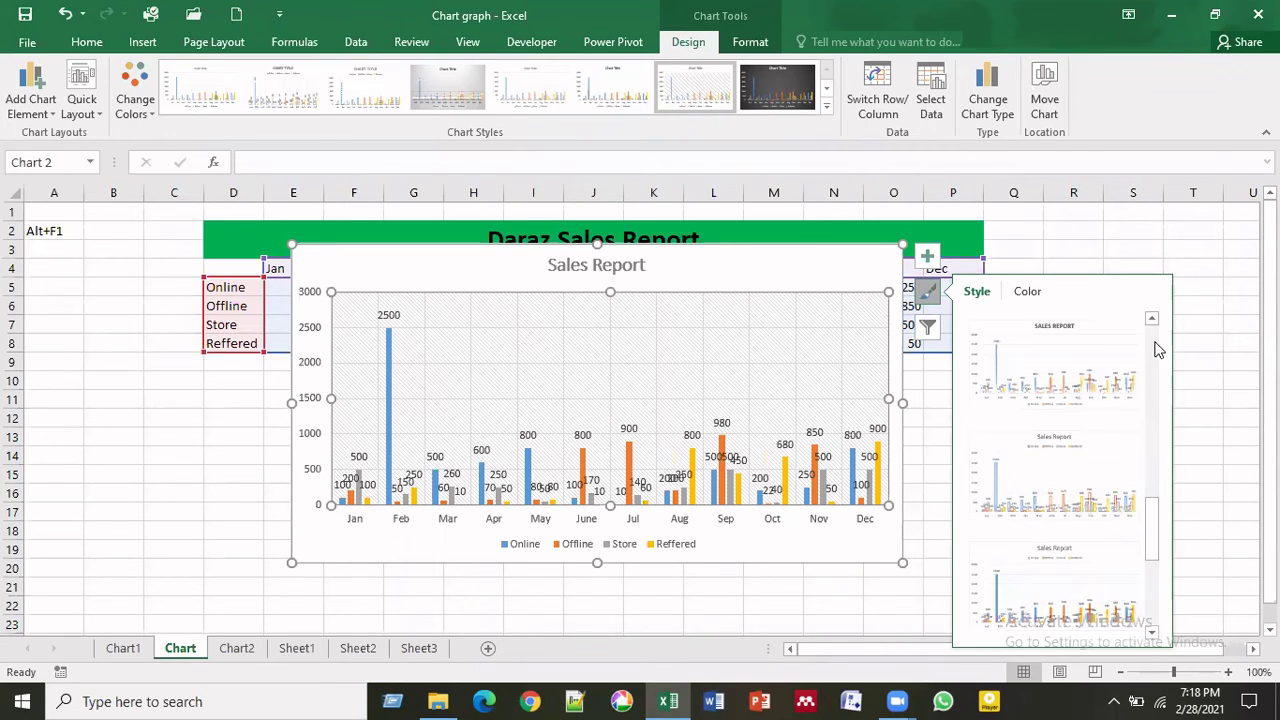
{"action": "scroll", "coordinate": [1110, 410], "scroll_direction": "up", "scroll_amount": 1}
{"action": "left_click", "coordinate": [1051, 452]}
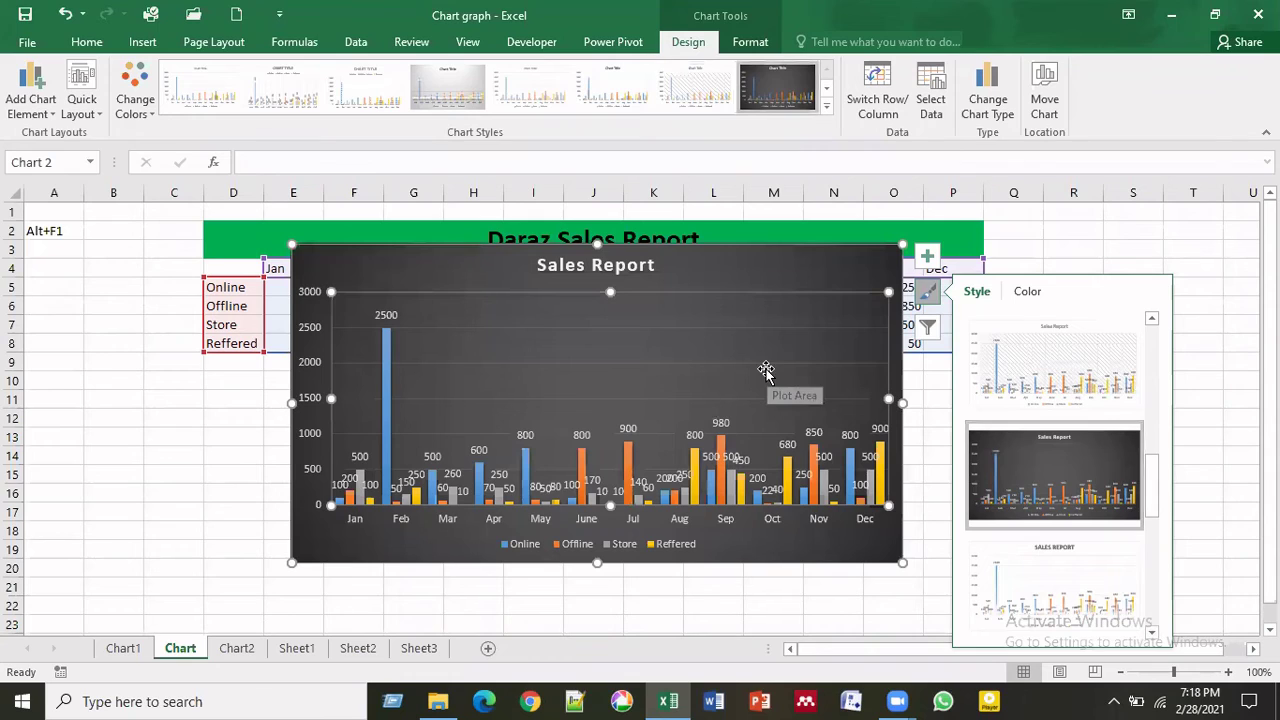
{"action": "left_click", "coordinate": [1027, 292]}
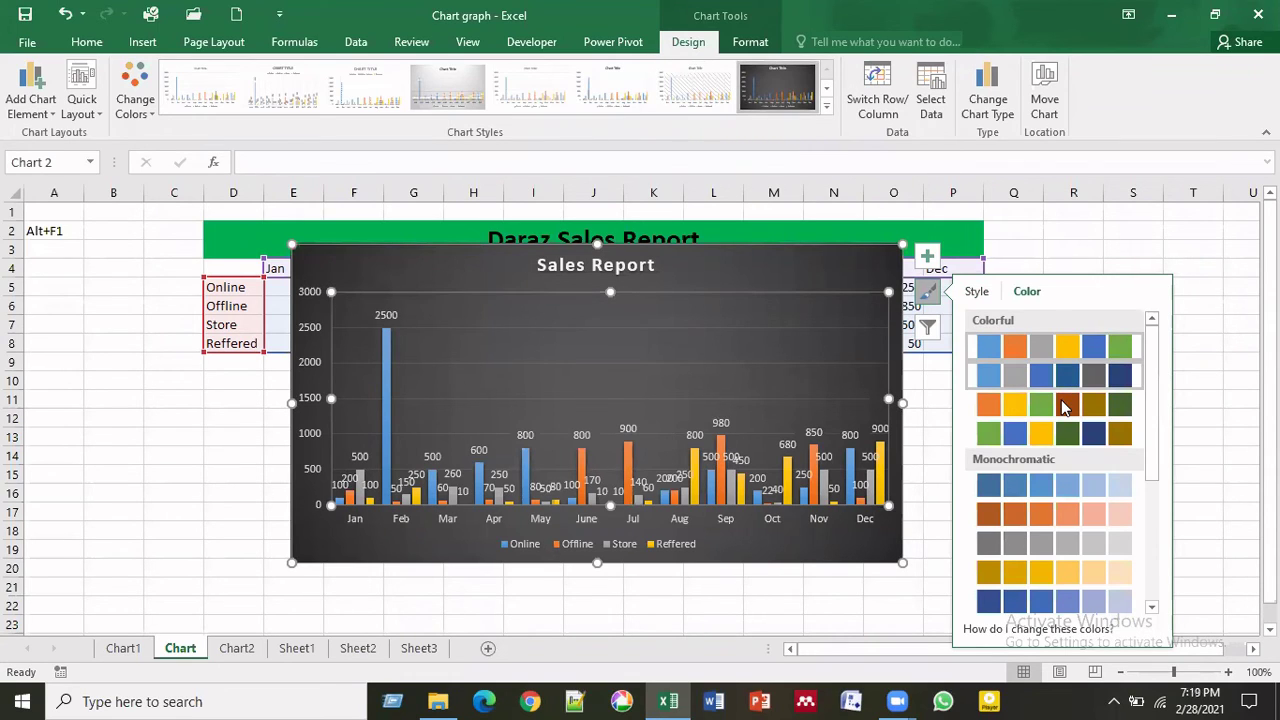
- Recolour the four series with the orange, yellow and green Colorful palette (Color 3)
{"action": "left_click", "coordinate": [1062, 403]}
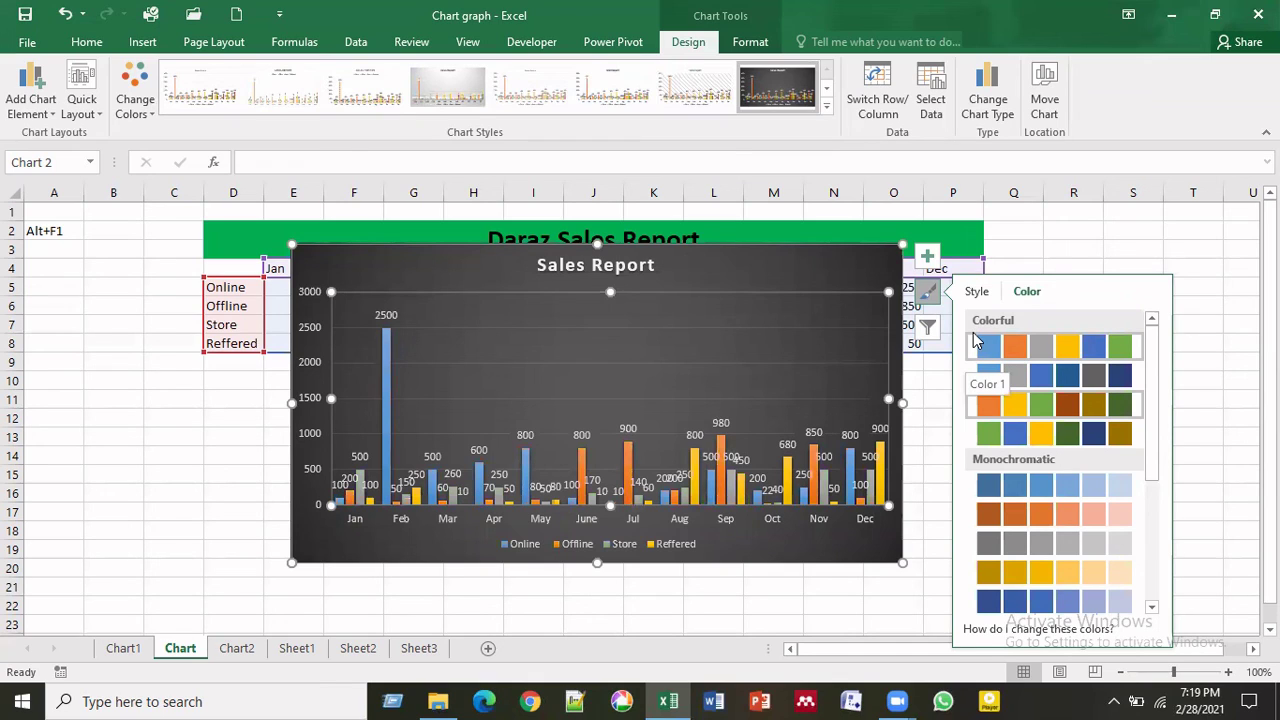
{"action": "left_click", "coordinate": [978, 343]}
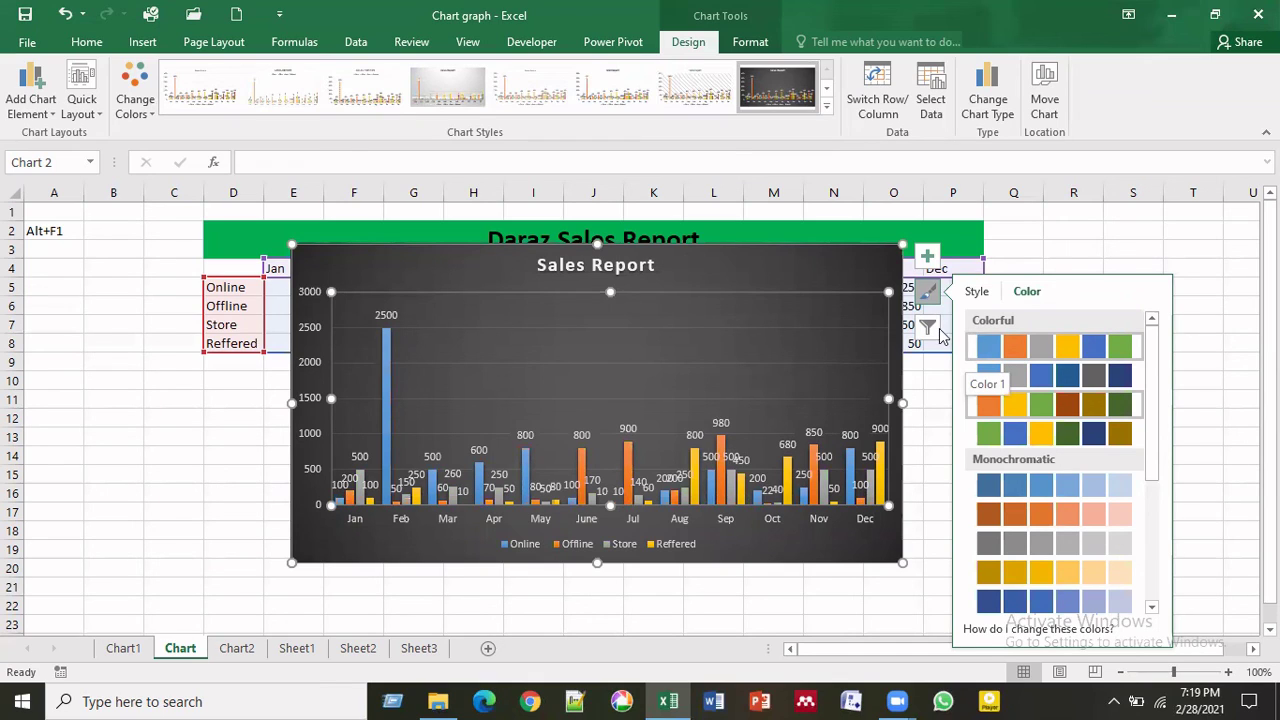